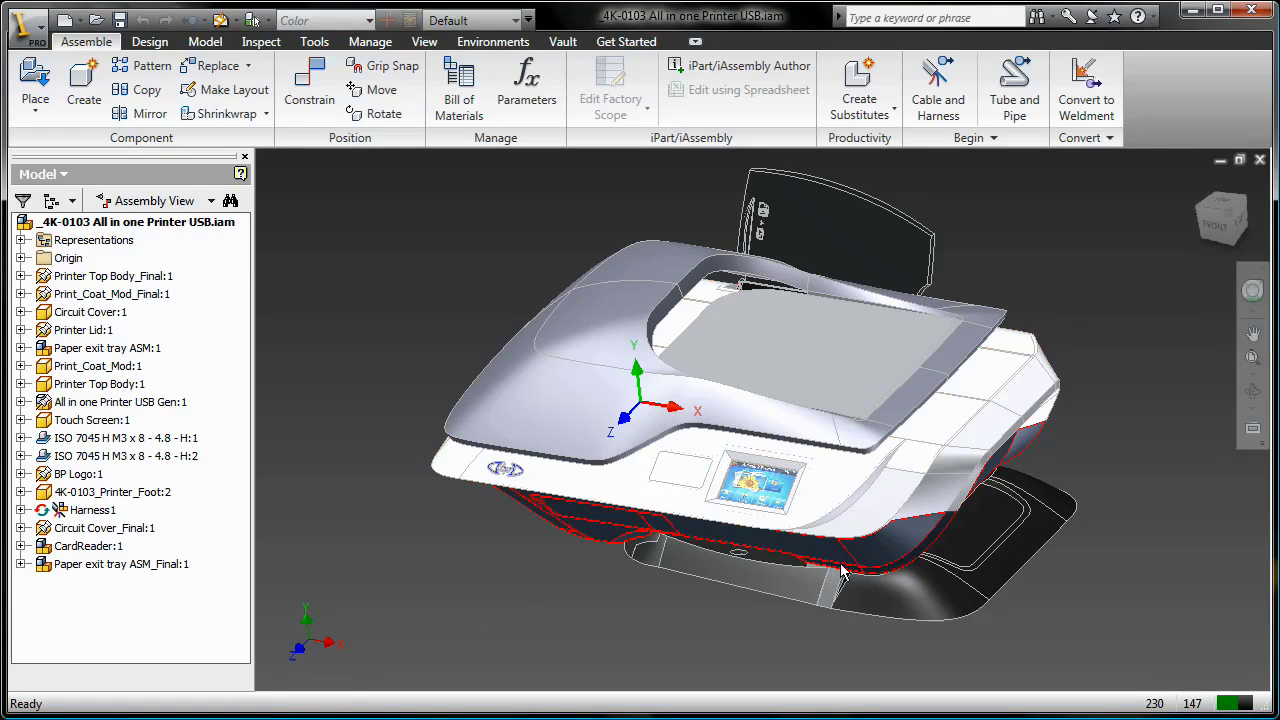
Open 4K-0103_Printer_Foot:2 as a standalone part and orbit to its ribbed underside
{"action": "left_click", "coordinate": [930, 588]}
{"action": "right_click", "coordinate": [928, 580]}
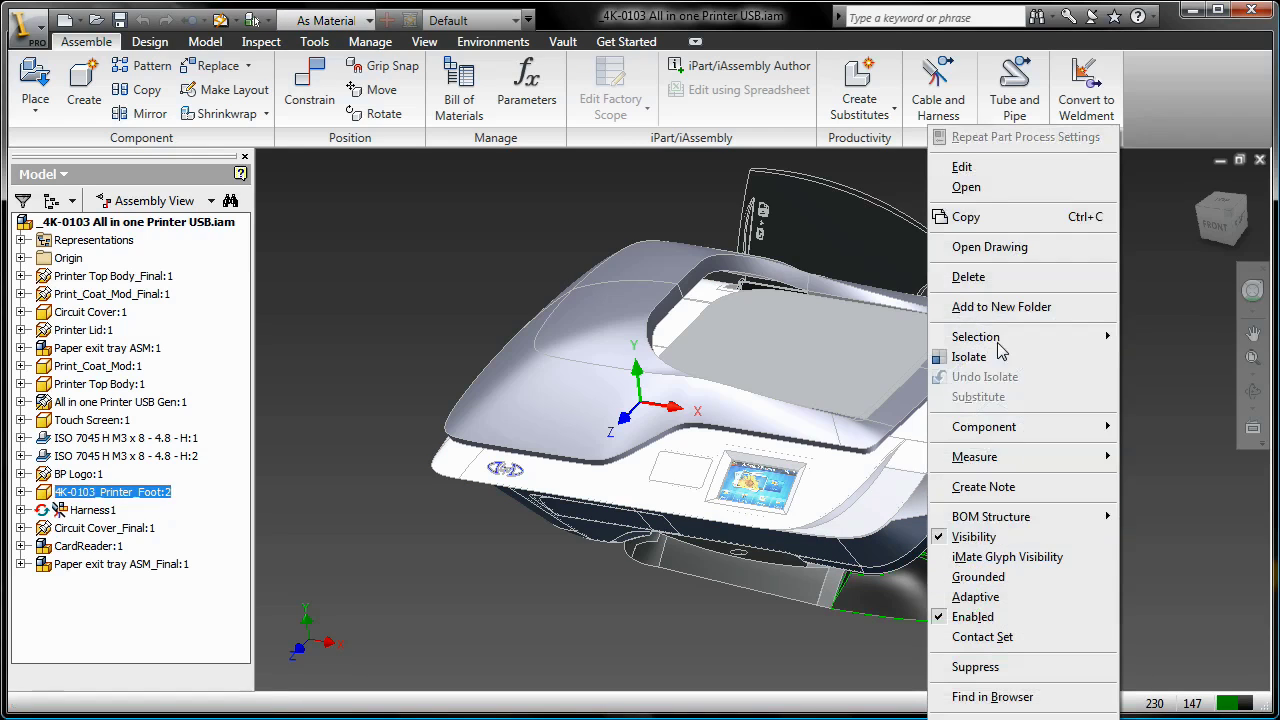
{"action": "left_click", "coordinate": [988, 189]}
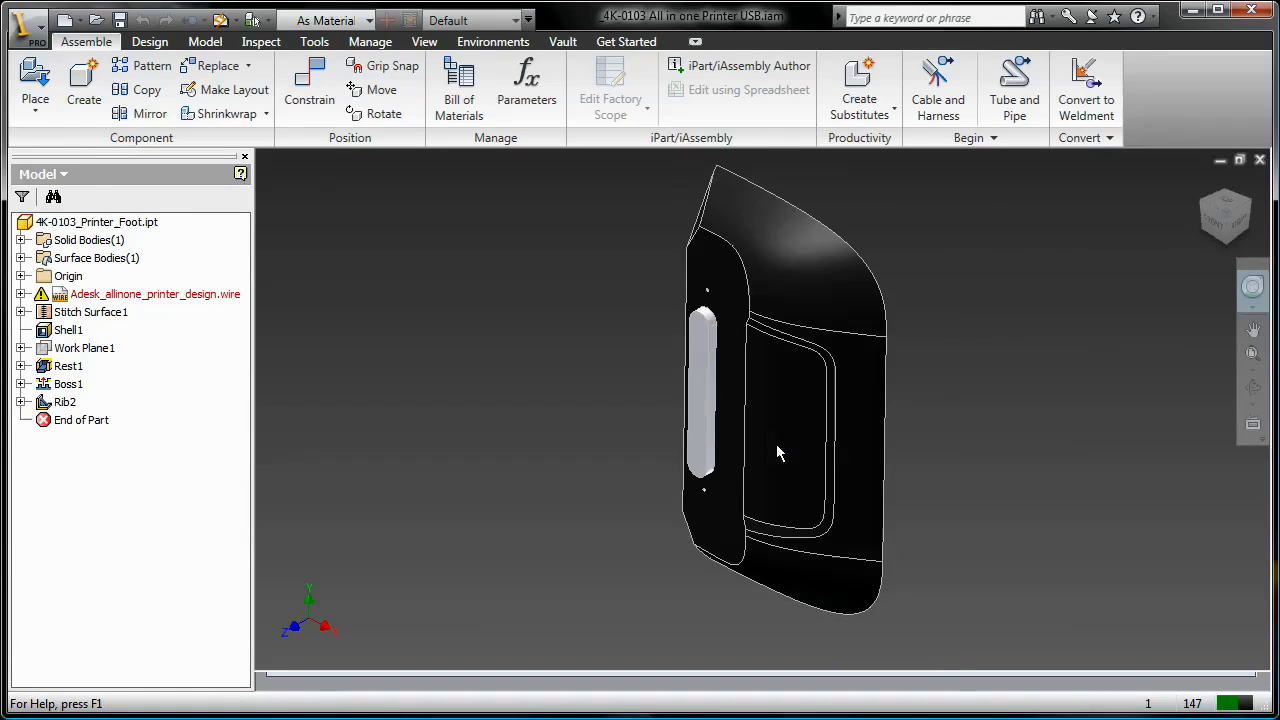
{"action": "mouse_move", "coordinate": [838, 343]}
{"action": "middle_mouse_down", "text": "shift"}
{"action": "mouse_move", "coordinate": [920, 320]}
{"action": "mouse_move", "coordinate": [783, 371]}
{"action": "mouse_move", "coordinate": [763, 354]}
{"action": "mouse_move", "coordinate": [727, 369]}
{"action": "middle_mouse_up", "text": "shift"}
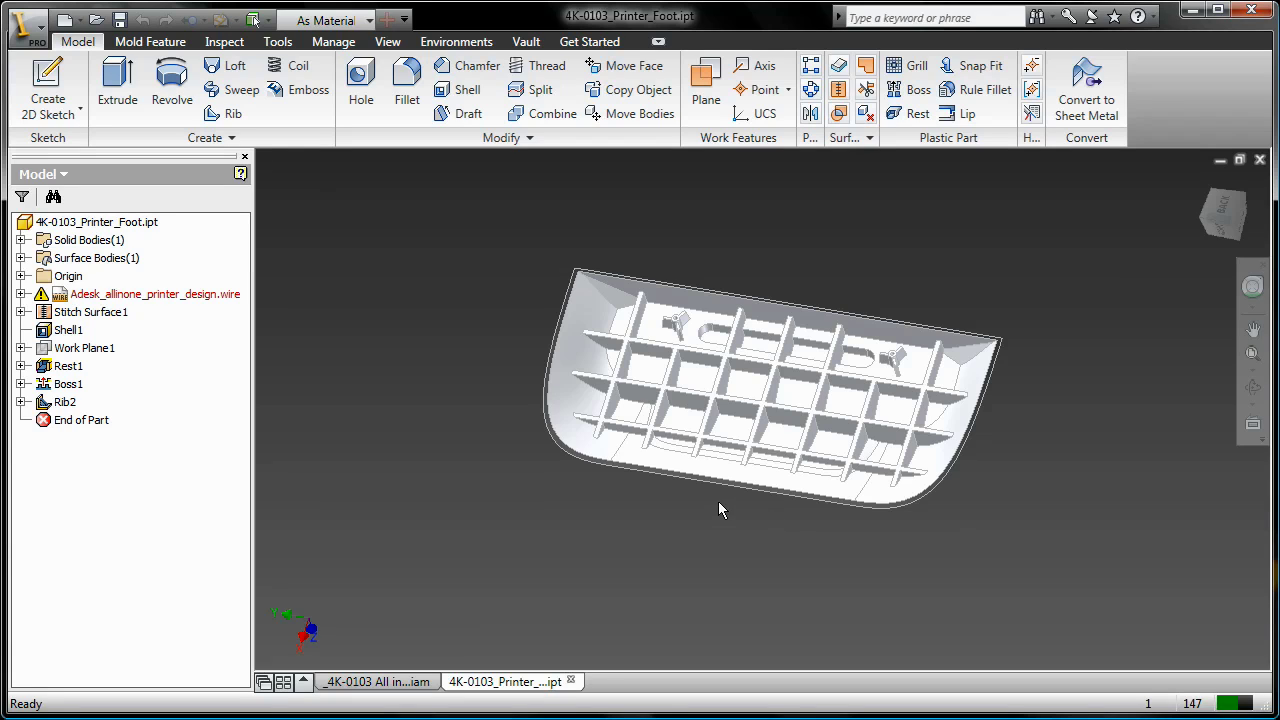
Create a new mold design from the Mold Design.iam template, accepting the default name
{"action": "left_click", "coordinate": [25, 25]}
{"action": "left_click", "coordinate": [472, 210]}
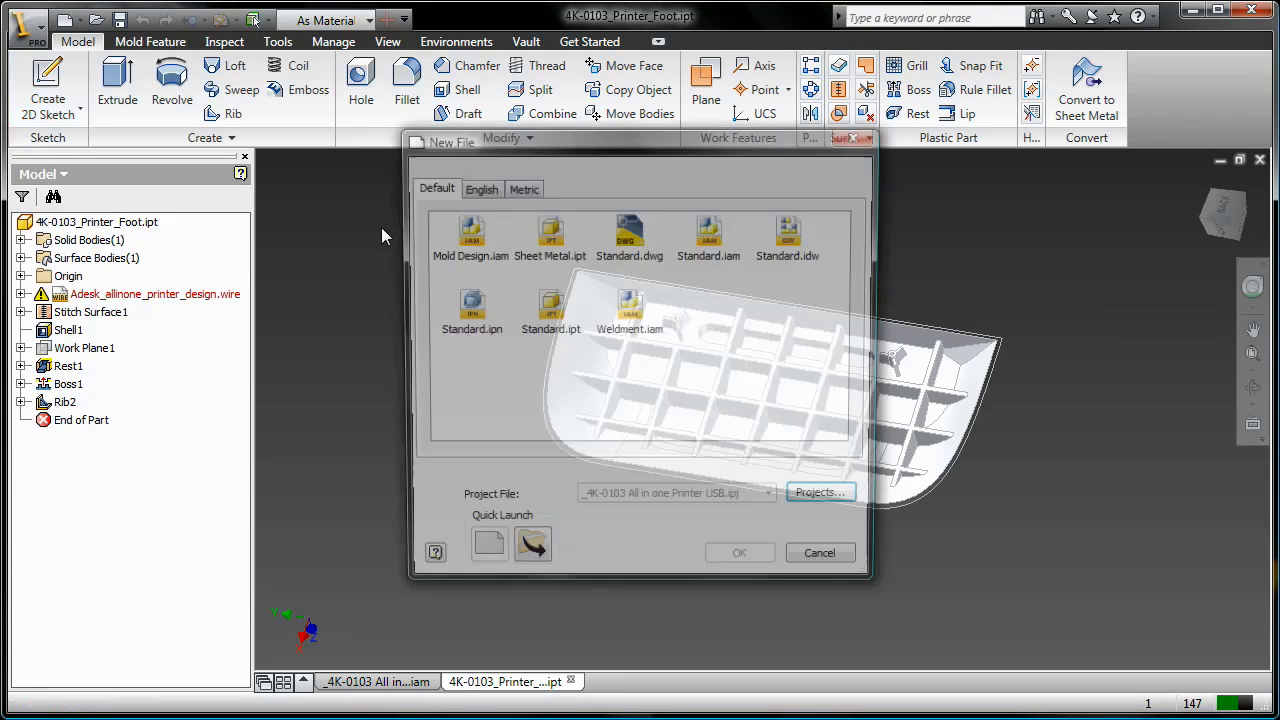
{"action": "left_click", "coordinate": [470, 230]}
{"action": "left_click", "coordinate": [744, 560]}
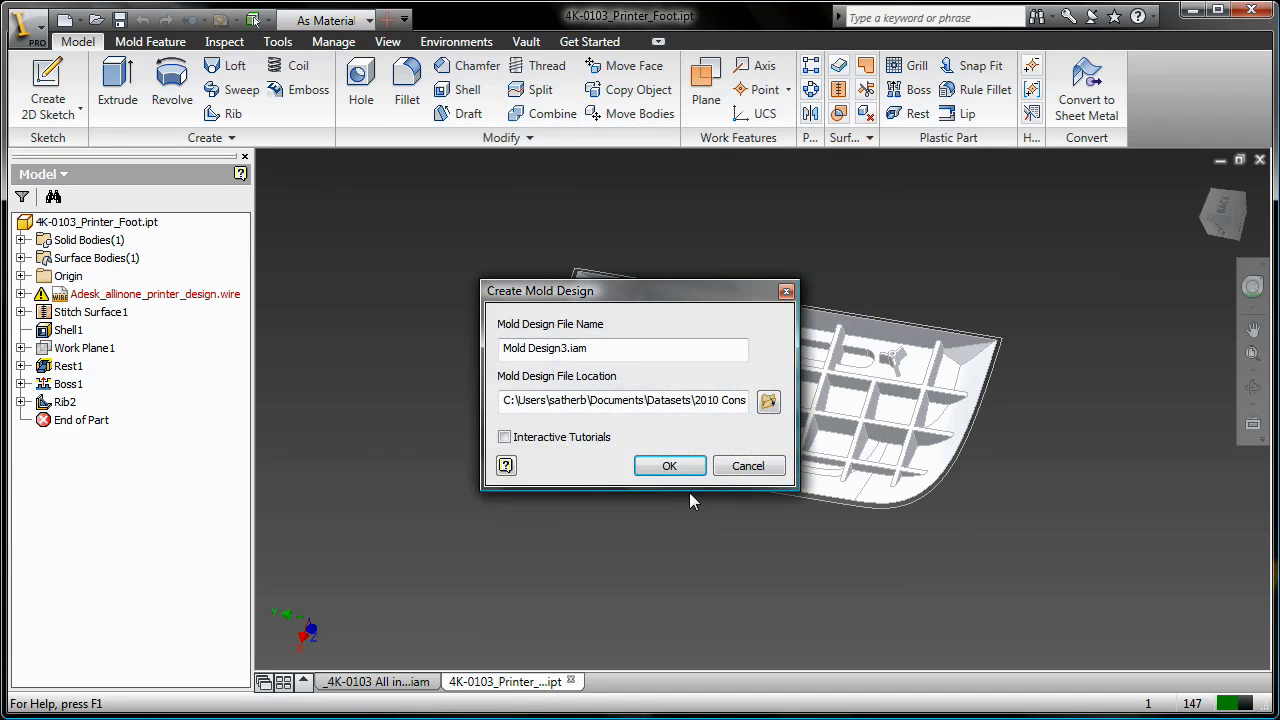
{"action": "left_click", "coordinate": [670, 463]}
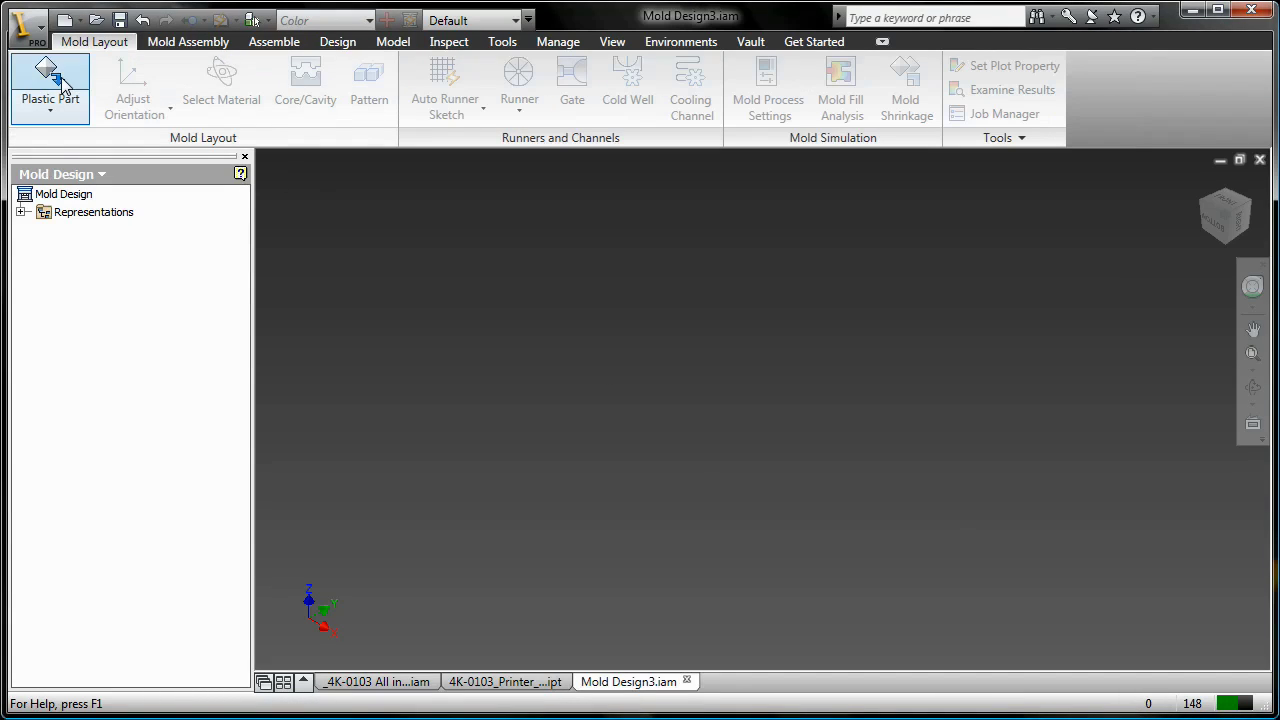
Load 4K-0103_Printer_Foot.ipt as the mold design's plastic part
{"action": "left_click", "coordinate": [48, 80]}
{"action": "left_click", "coordinate": [640, 278]}
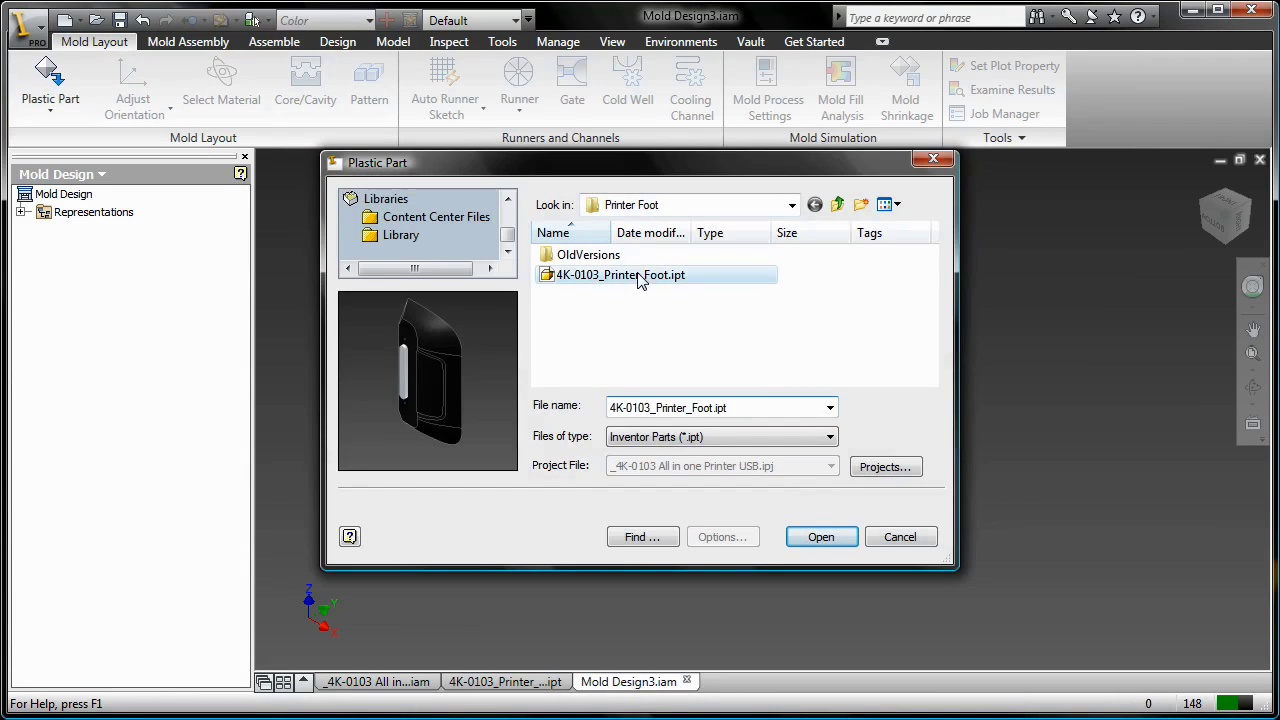
{"action": "left_click", "coordinate": [836, 538]}
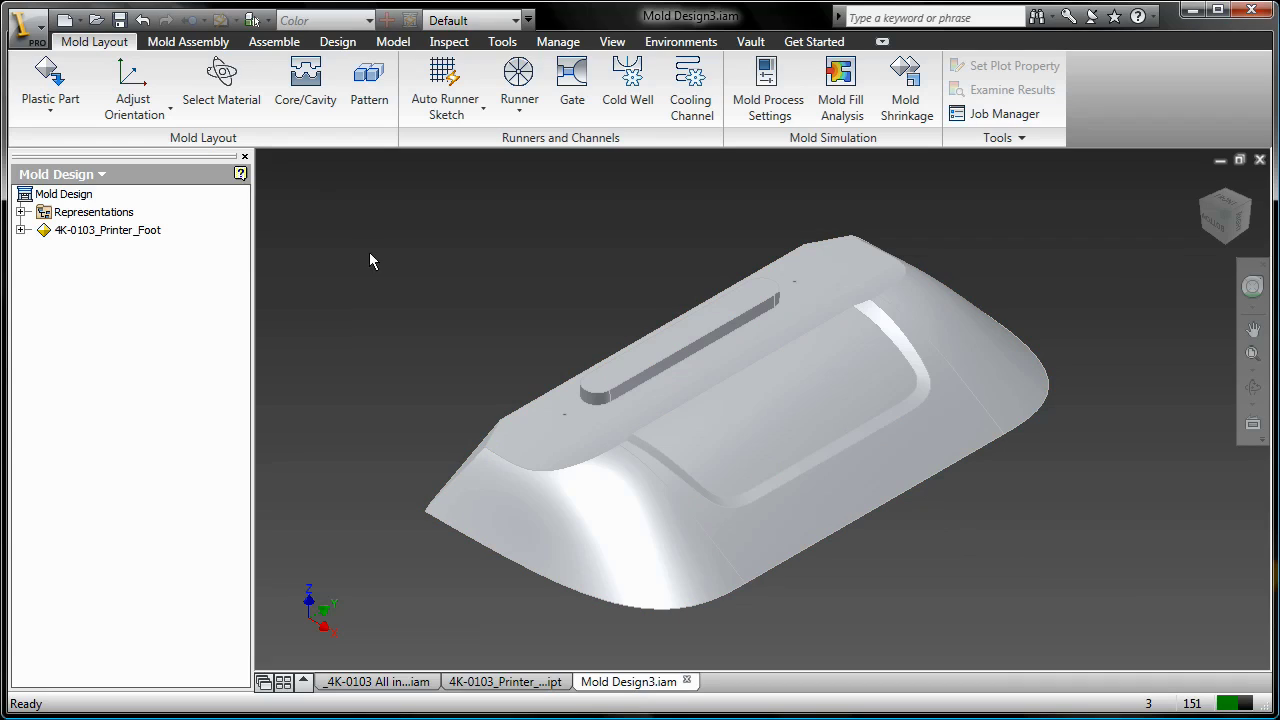
Set the part material to Cycolac GPM5500, switch to Core/Cavity and orbit to the front
{"action": "left_click", "coordinate": [221, 90]}
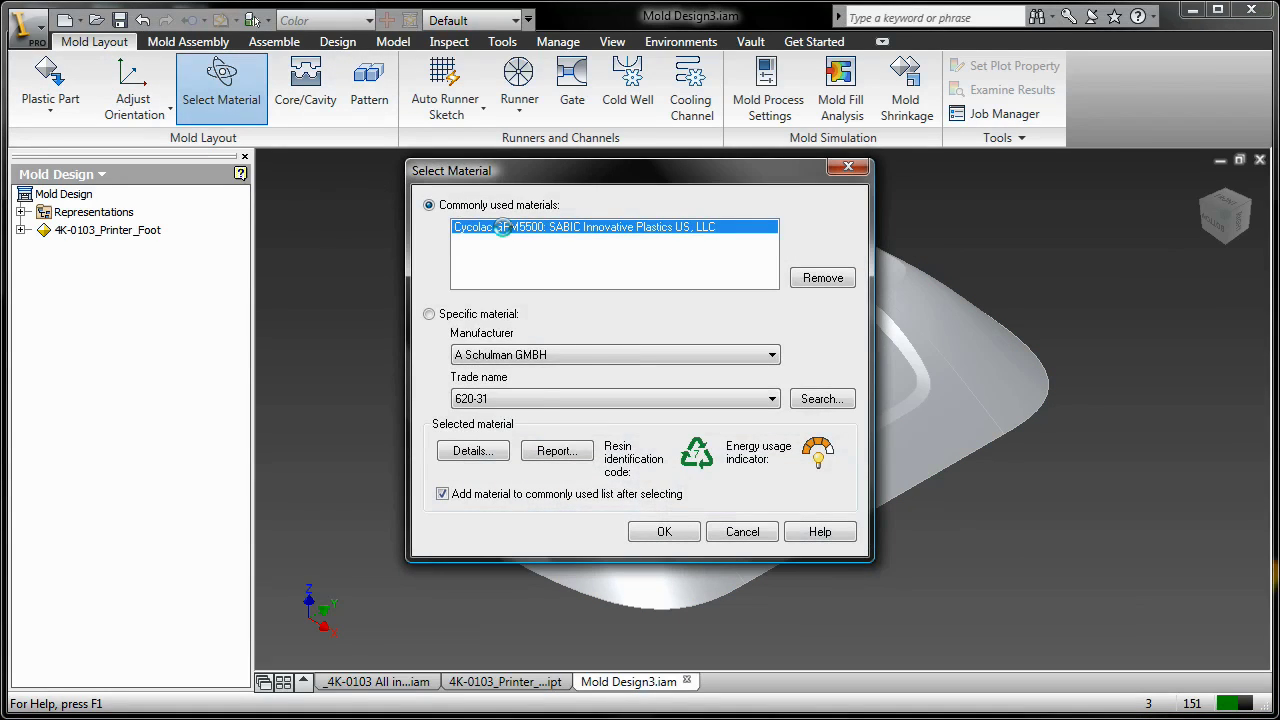
{"action": "left_click", "coordinate": [500, 227]}
{"action": "left_click", "coordinate": [661, 534]}
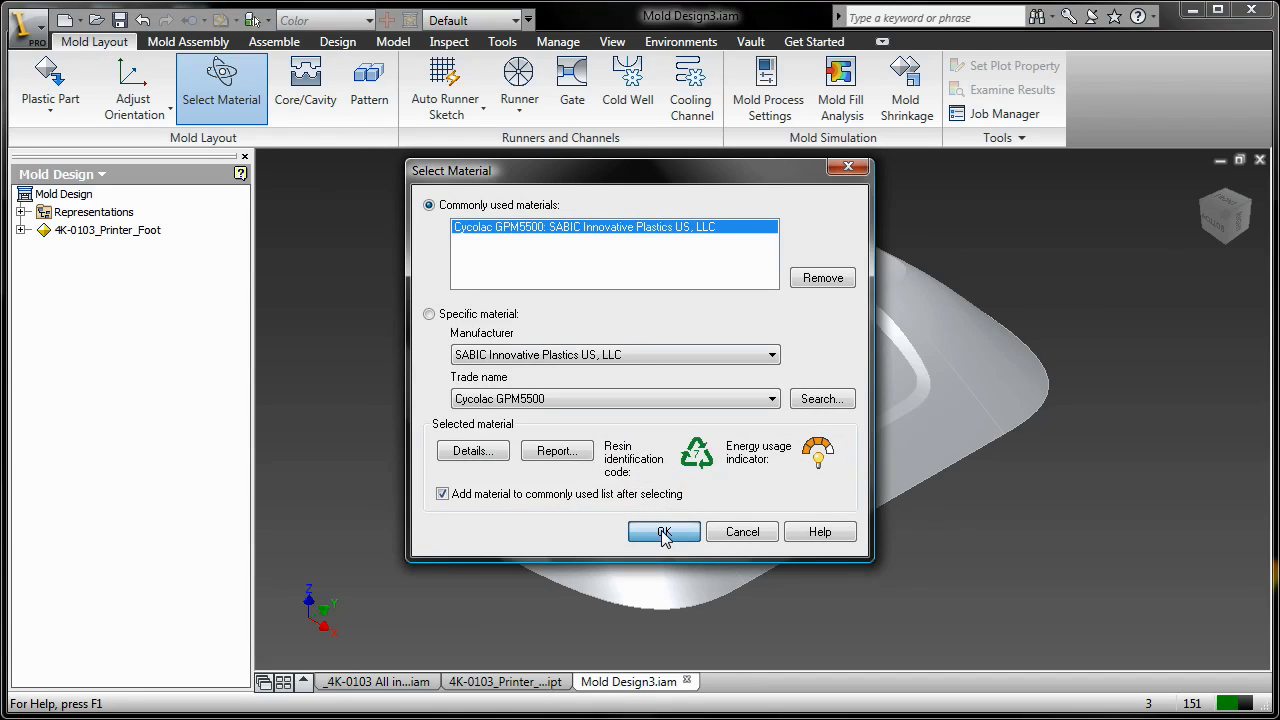
{"action": "left_click", "coordinate": [313, 95]}
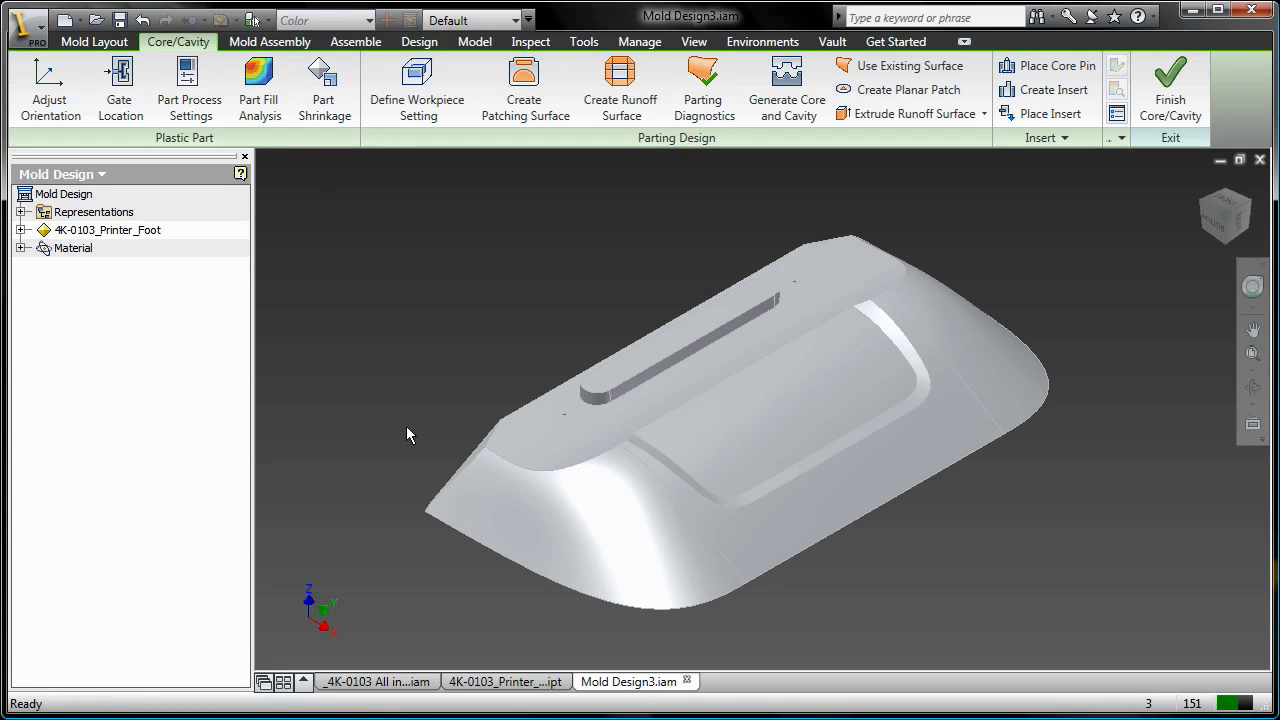
{"action": "middle_click_drag", "start_coordinate": [406, 434], "coordinate": [608, 399], "text": "shift"}
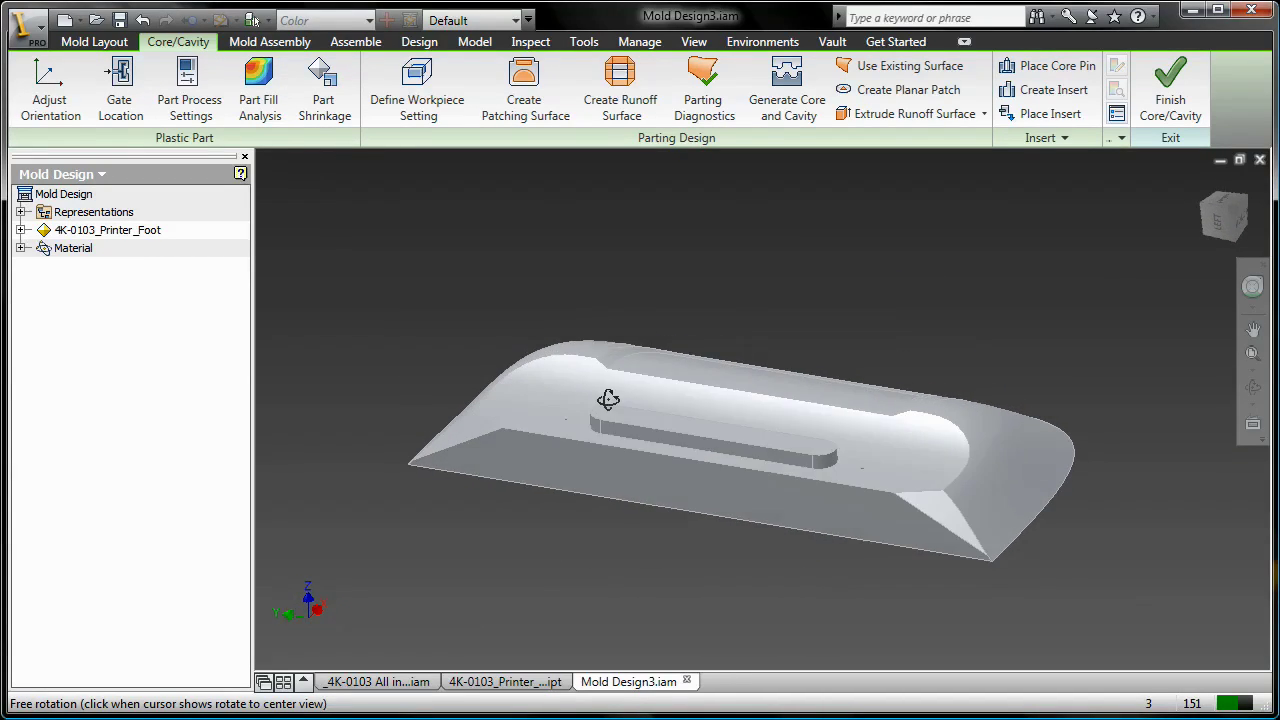
Place a gate on the foot's long bottom front edge with position ratio 0
{"action": "left_click", "coordinate": [120, 96]}
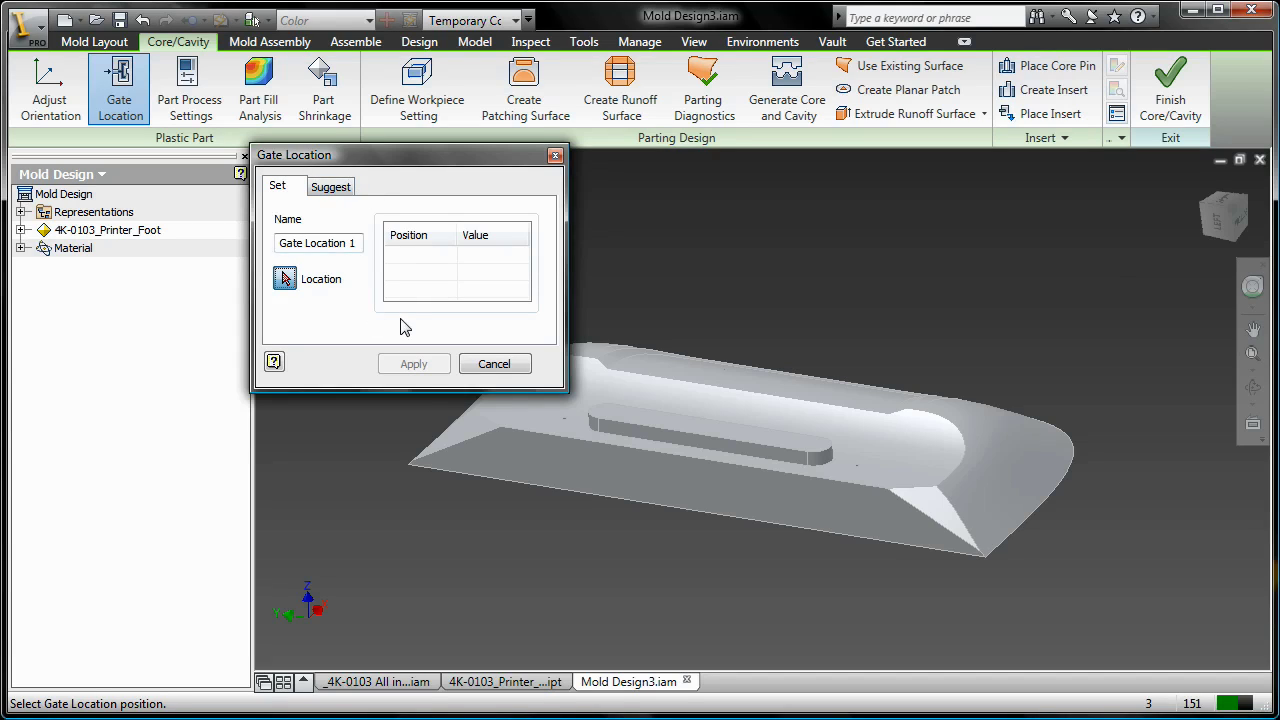
{"action": "left_click", "coordinate": [676, 510]}
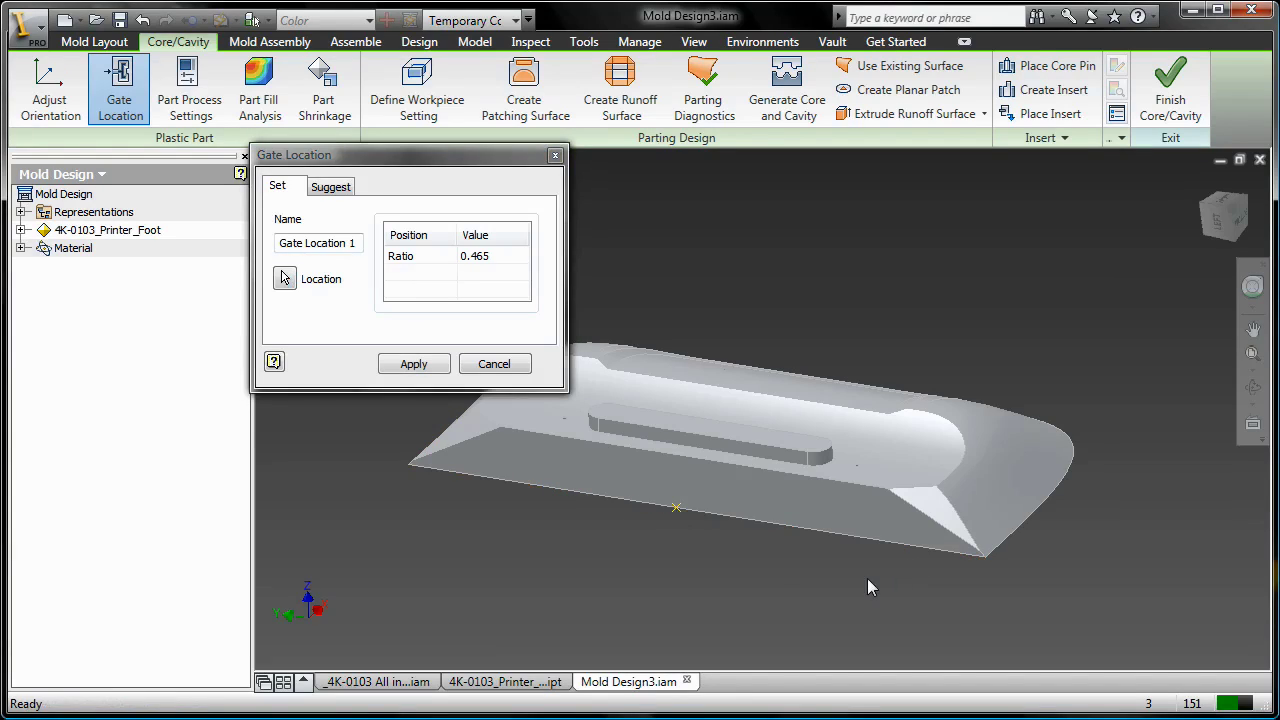
{"action": "left_click", "coordinate": [495, 257]}
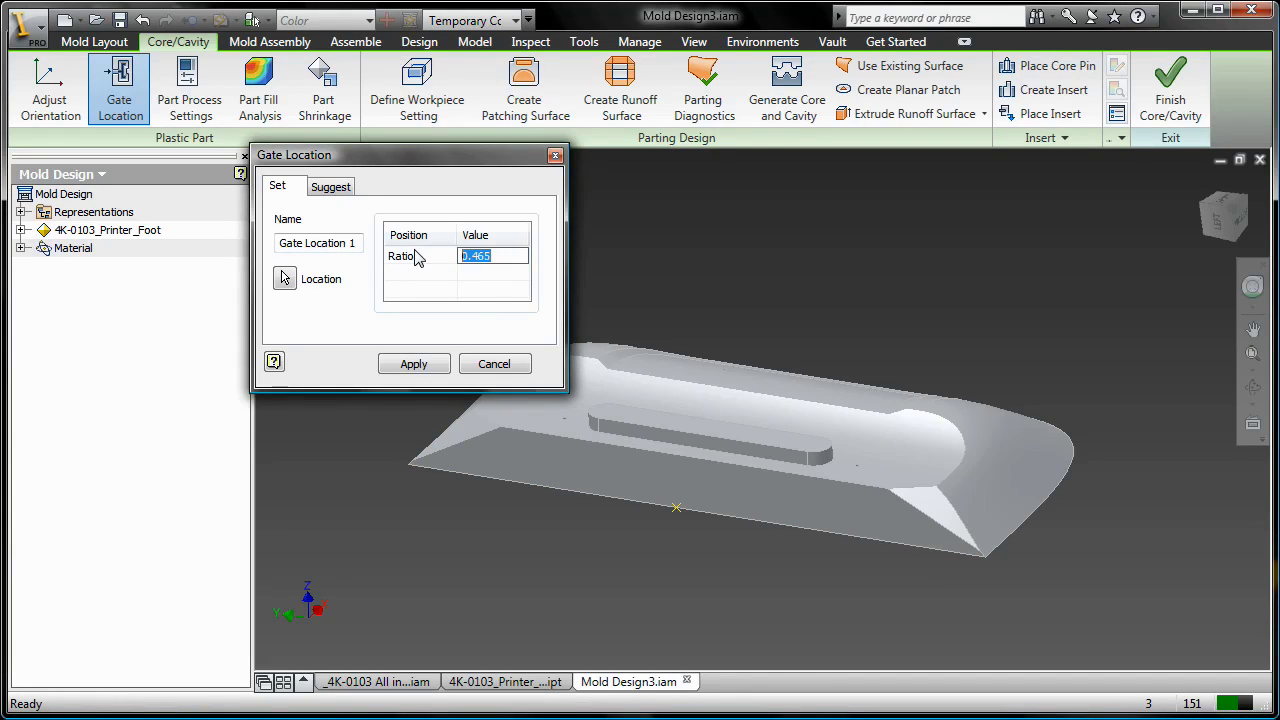
{"action": "type", "text": "0."}
{"action": "left_click", "coordinate": [414, 363]}
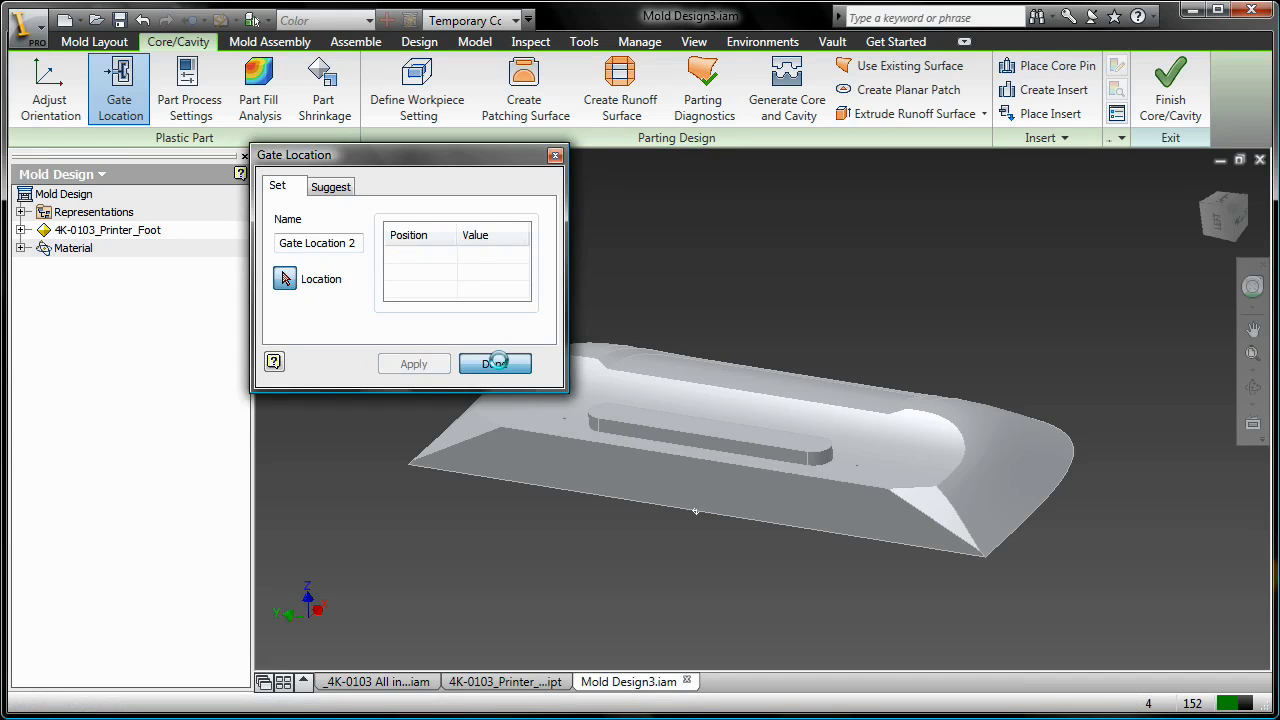
{"action": "left_click", "coordinate": [495, 366]}
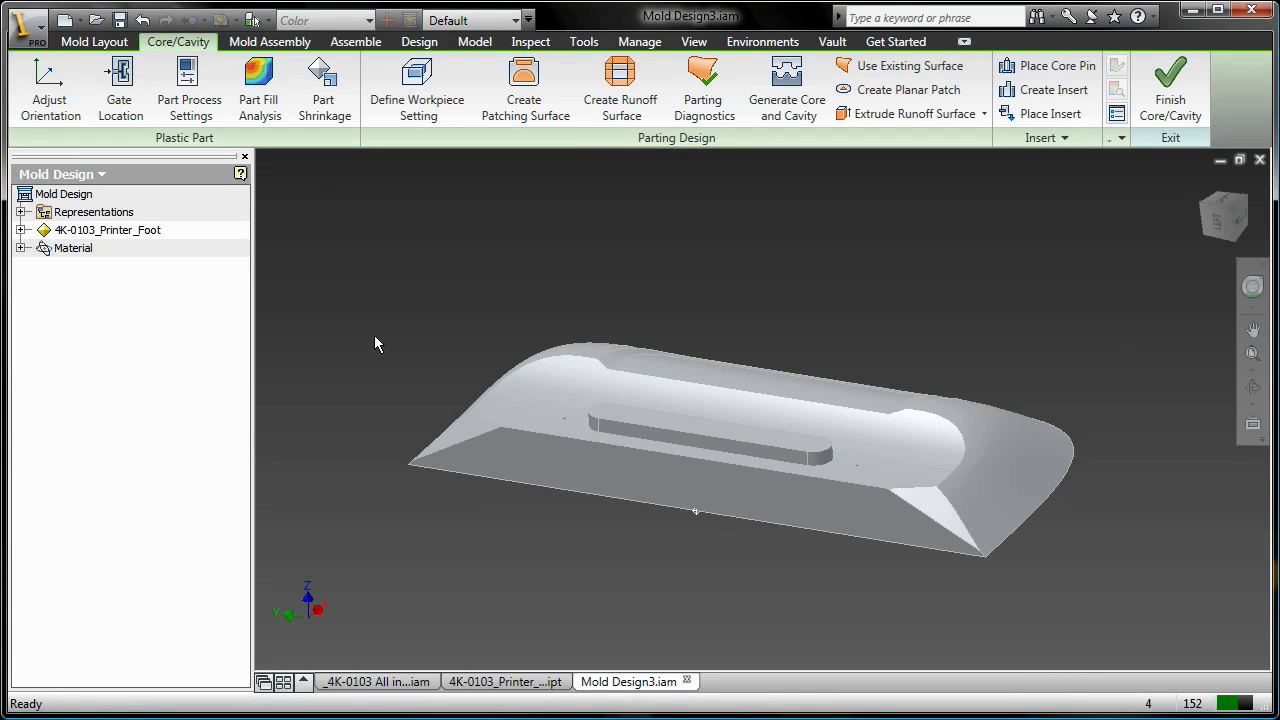
Set mold temperature to 70 °C and a manual injection time of 0.8 s
{"action": "left_click", "coordinate": [185, 100]}
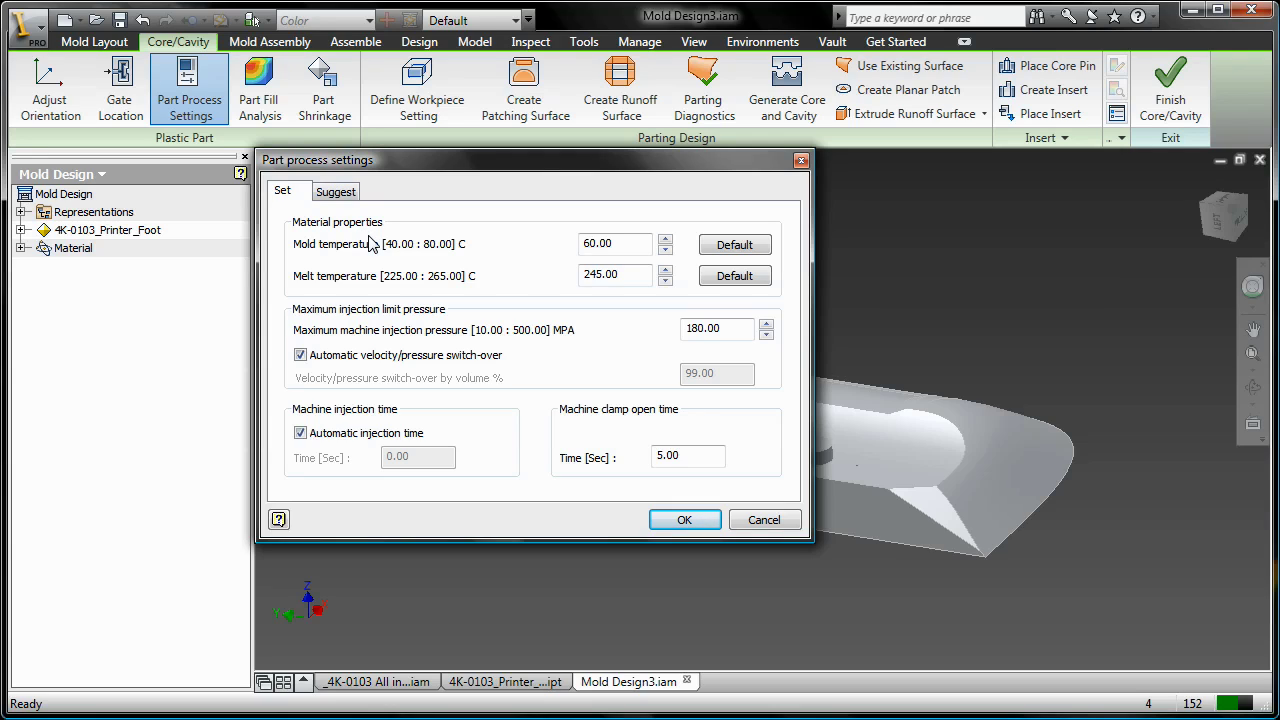
{"action": "double_click", "coordinate": [622, 243]}
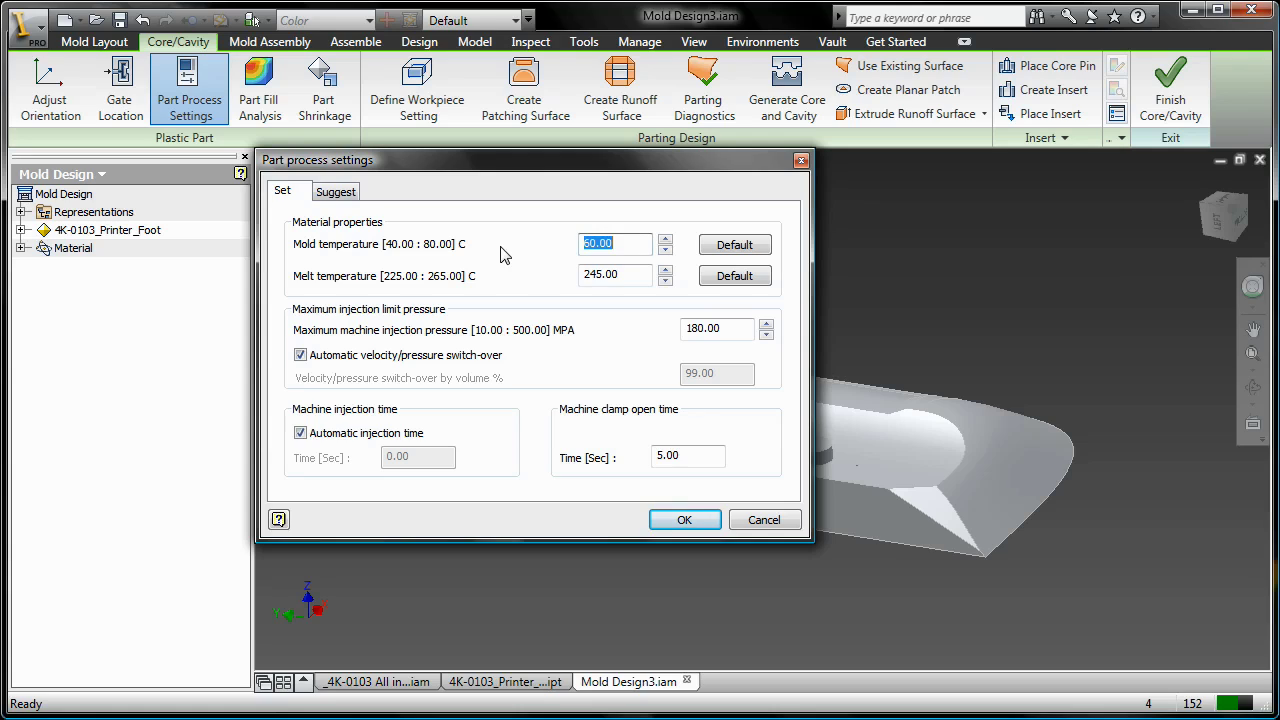
{"action": "type", "text": "70"}
{"action": "left_click", "coordinate": [400, 433]}
{"action": "double_click", "coordinate": [416, 459]}
{"action": "type", "text": "0"}
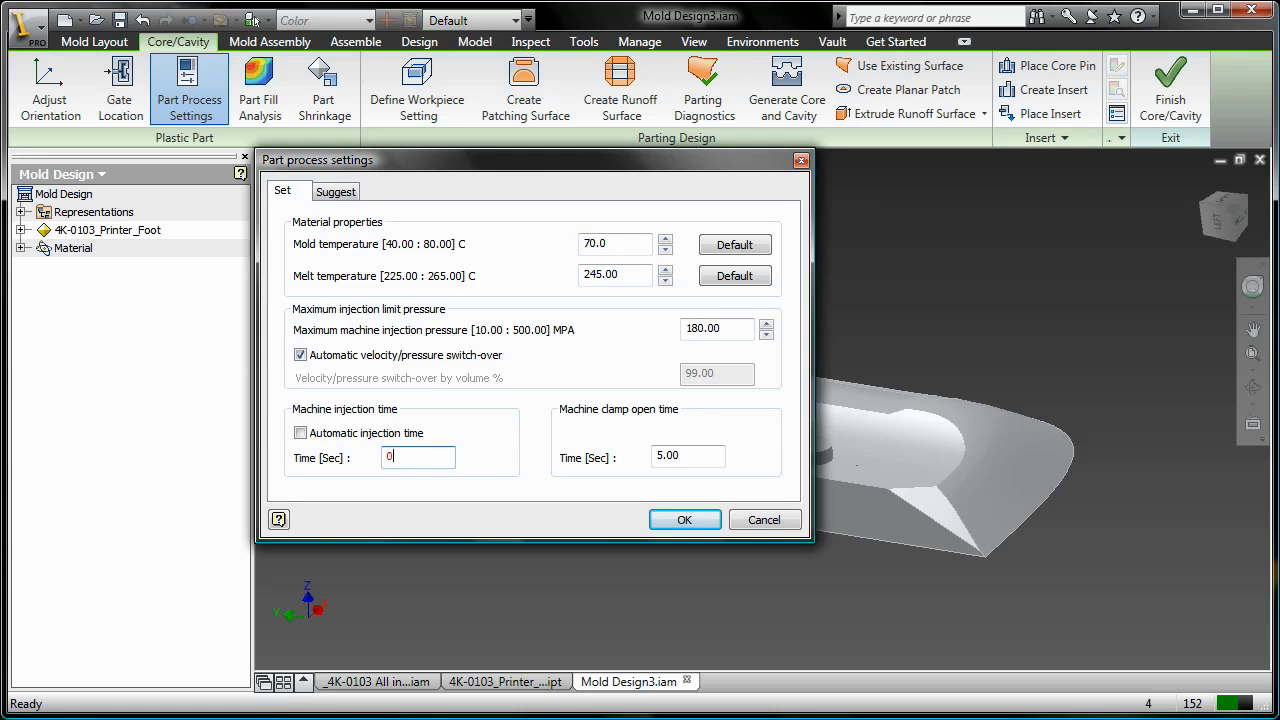
{"action": "left_click", "coordinate": [686, 518]}
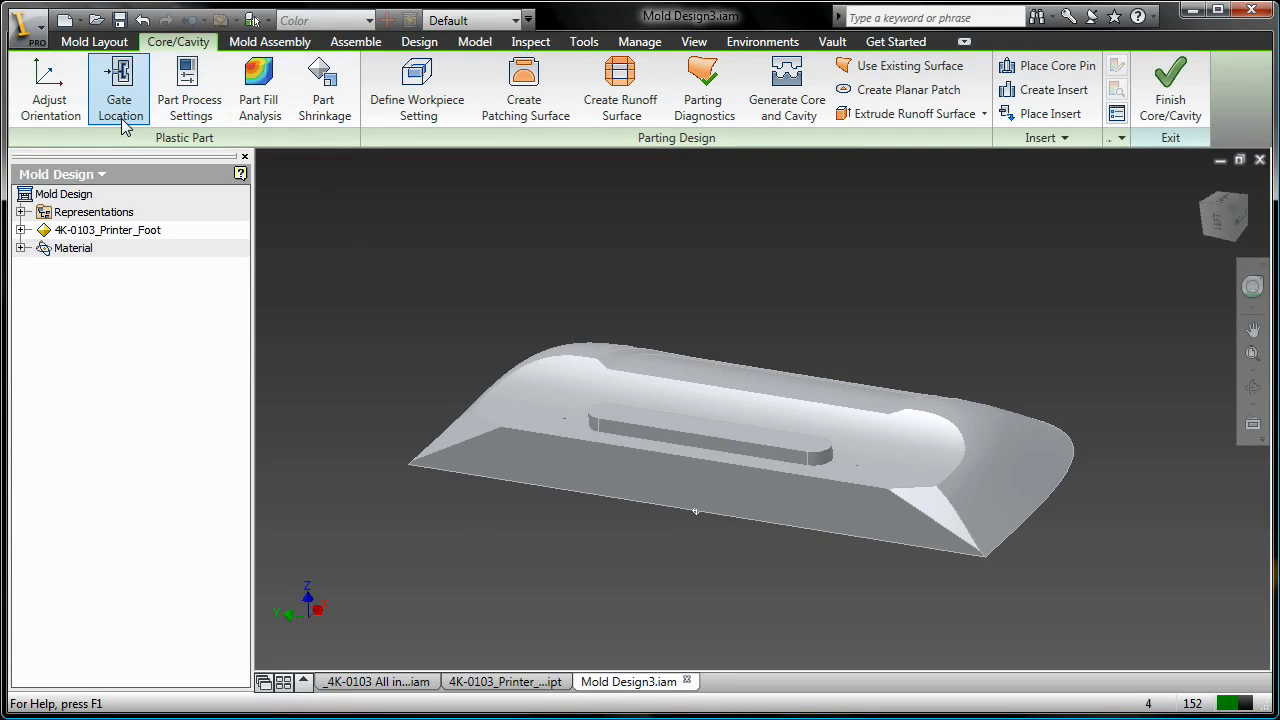
Run the part fill analysis, close its summary, and expand the printer foot's results in the browser
{"action": "left_click", "coordinate": [258, 88]}
{"action": "left_click", "coordinate": [316, 198]}
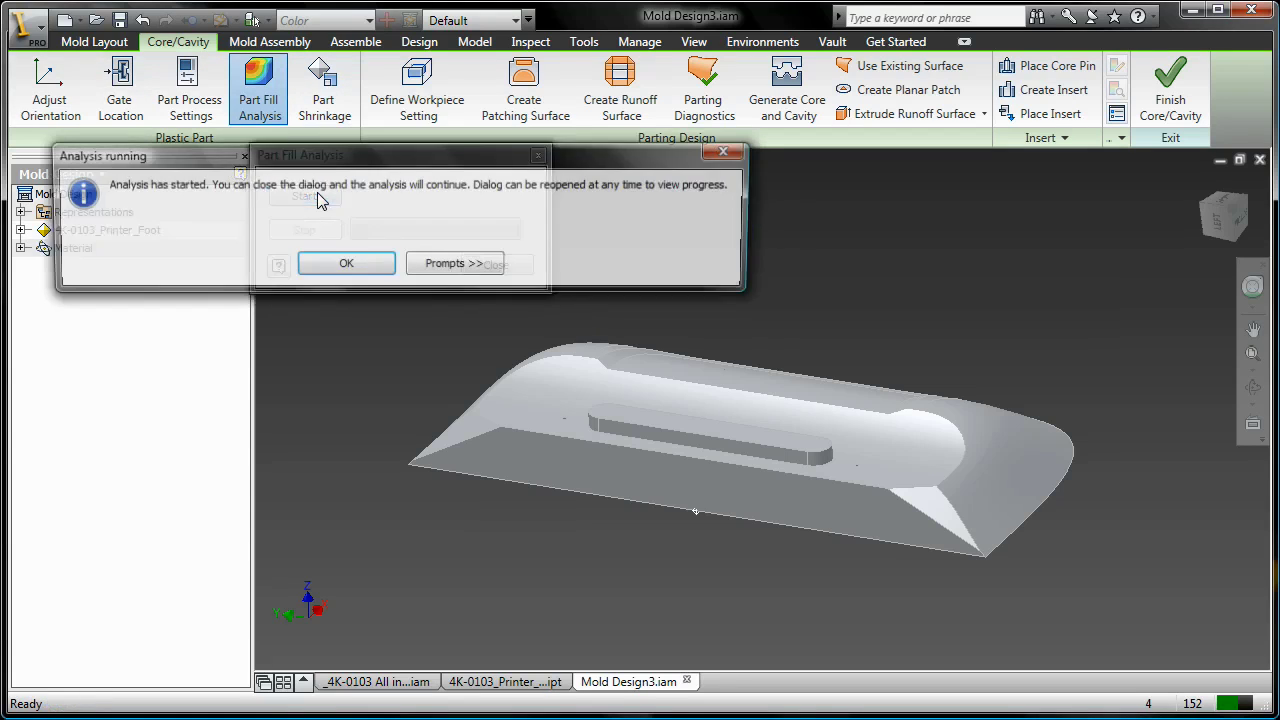
{"action": "left_click", "coordinate": [343, 263]}
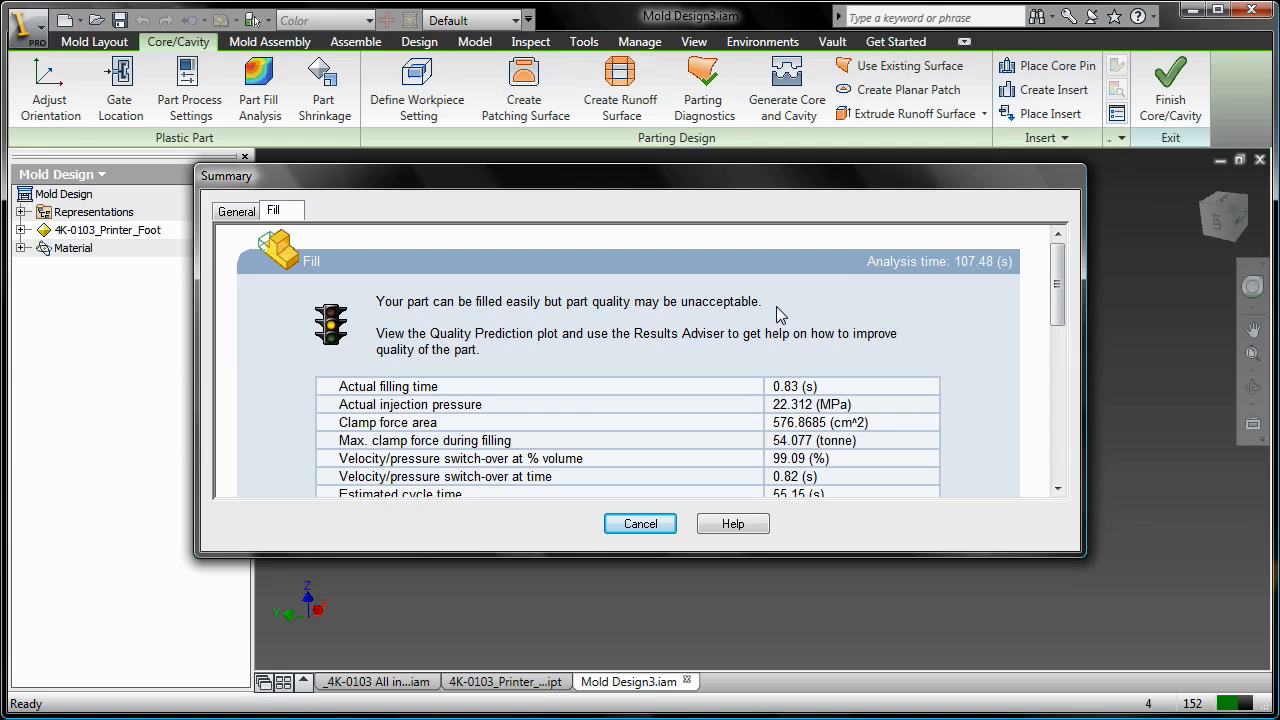
{"action": "left_click", "coordinate": [665, 522]}
{"action": "left_click", "coordinate": [20, 230]}
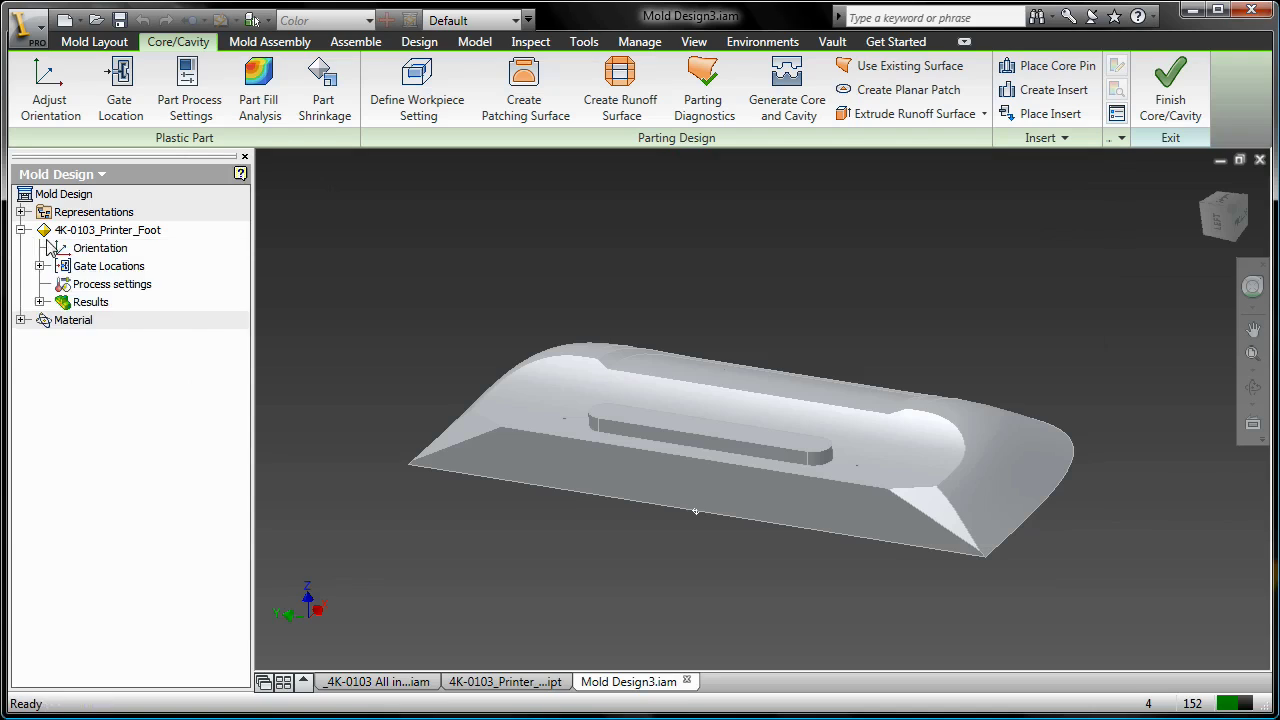
Display the Confidence of fill plot and orbit and zoom to check the all-green part
{"action": "left_click", "coordinate": [40, 302]}
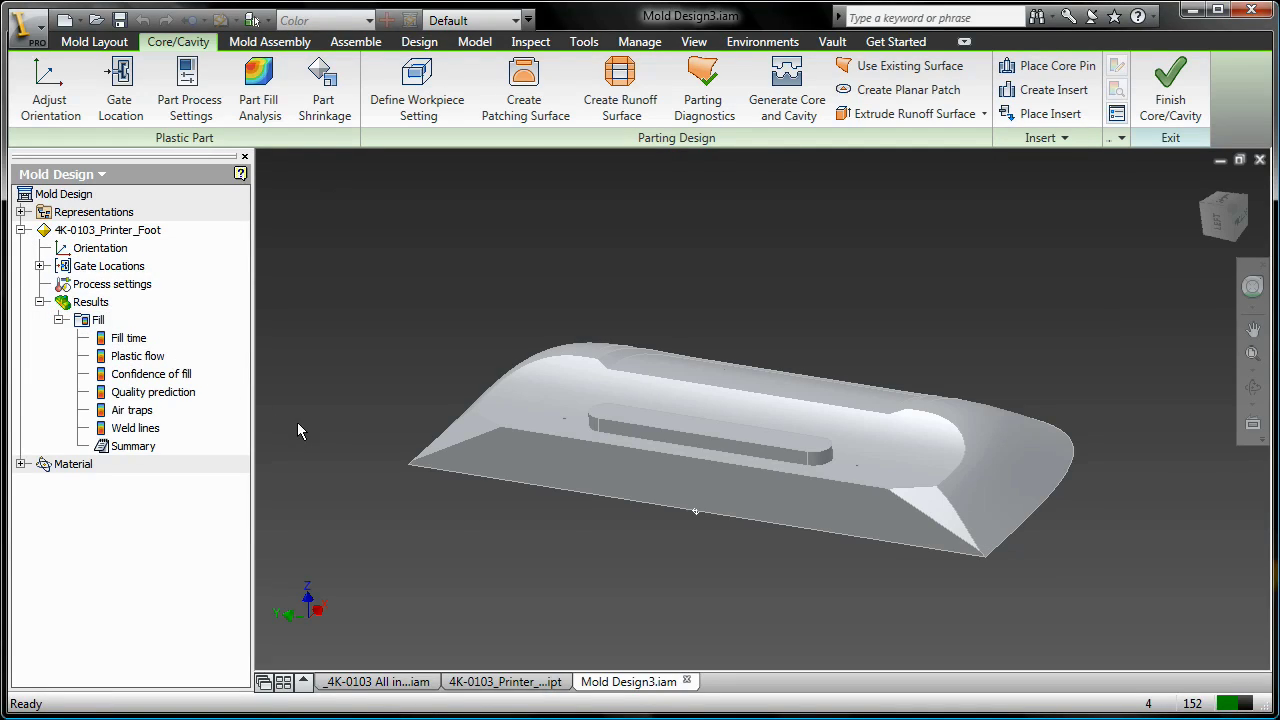
{"action": "double_click", "coordinate": [165, 373]}
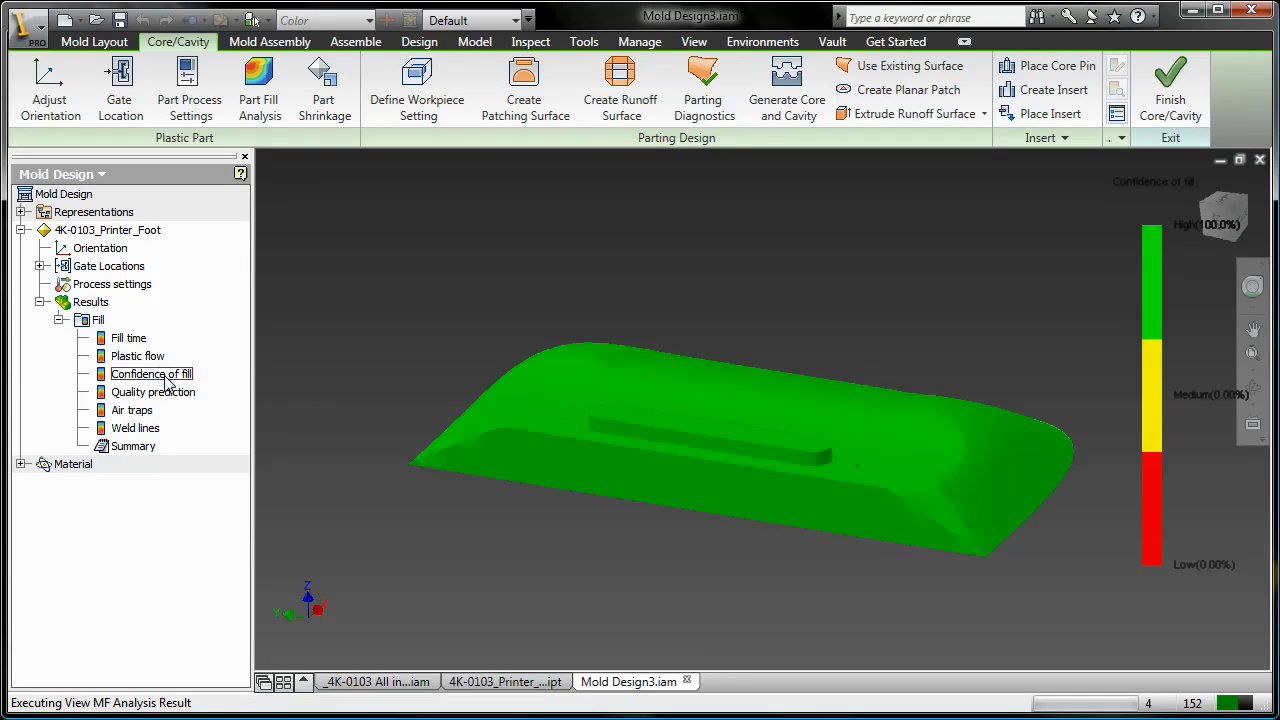
{"action": "mouse_move", "coordinate": [966, 575]}
{"action": "middle_mouse_down", "text": "shift"}
{"action": "mouse_move", "coordinate": [596, 597]}
{"action": "mouse_move", "coordinate": [633, 590]}
{"action": "middle_mouse_up", "text": "shift"}
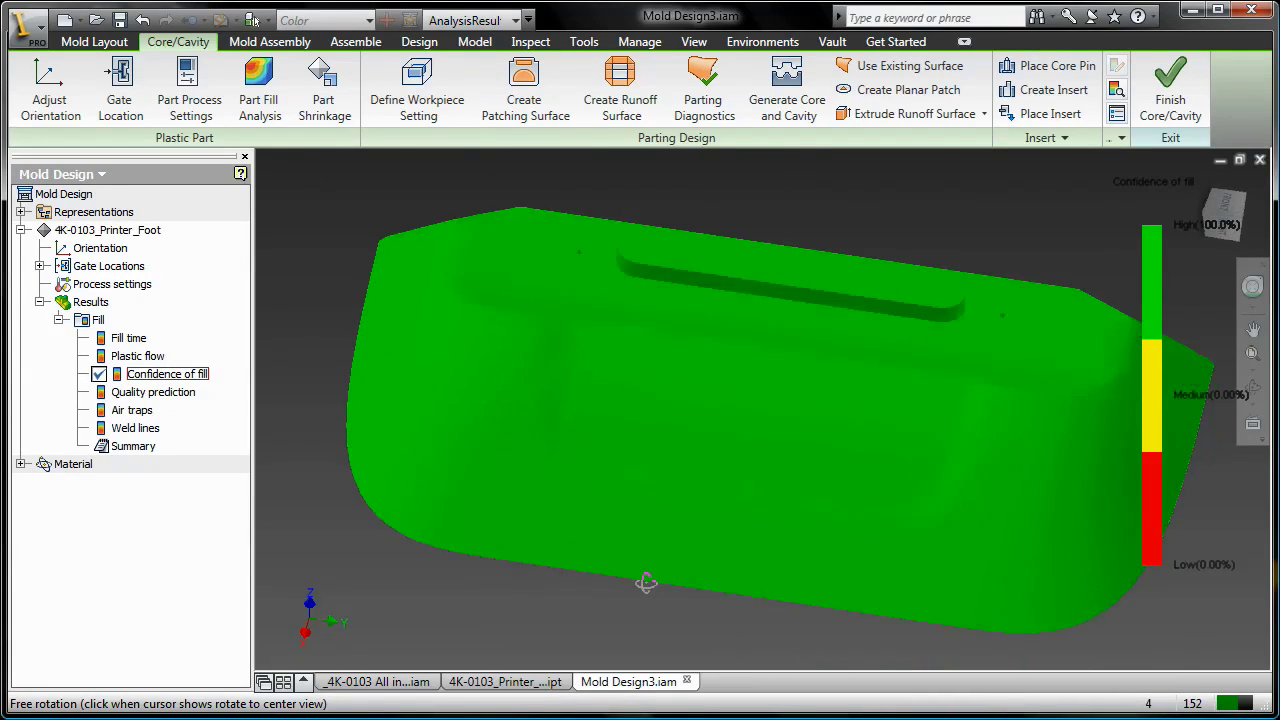
{"action": "scroll", "coordinate": [767, 547], "scroll_direction": "up", "scroll_amount": 3}
{"action": "scroll", "coordinate": [768, 547], "scroll_direction": "down", "scroll_amount": 3}
{"action": "scroll", "coordinate": [768, 547], "scroll_direction": "up", "scroll_amount": 2}
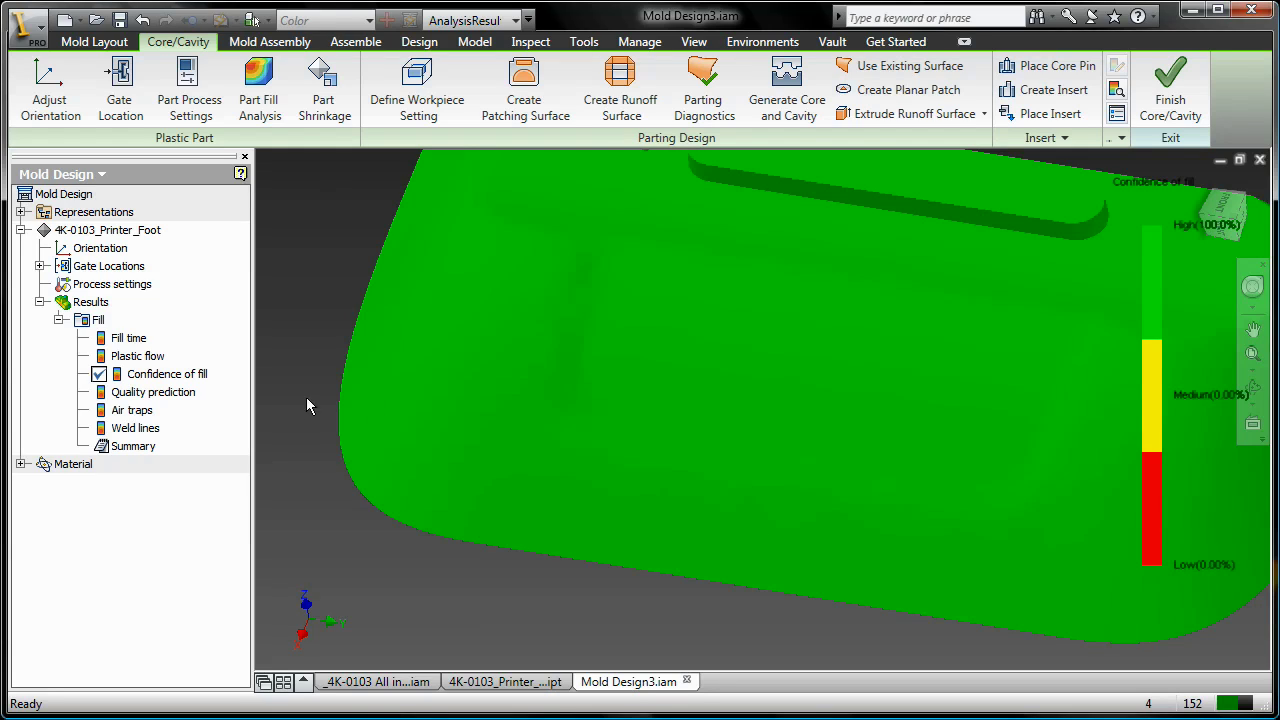
Display the Quality prediction plot and orbit to the yellow medium-quality ribbed underside
{"action": "double_click", "coordinate": [155, 393]}
{"action": "scroll", "coordinate": [381, 433], "scroll_direction": "down", "scroll_amount": 3}
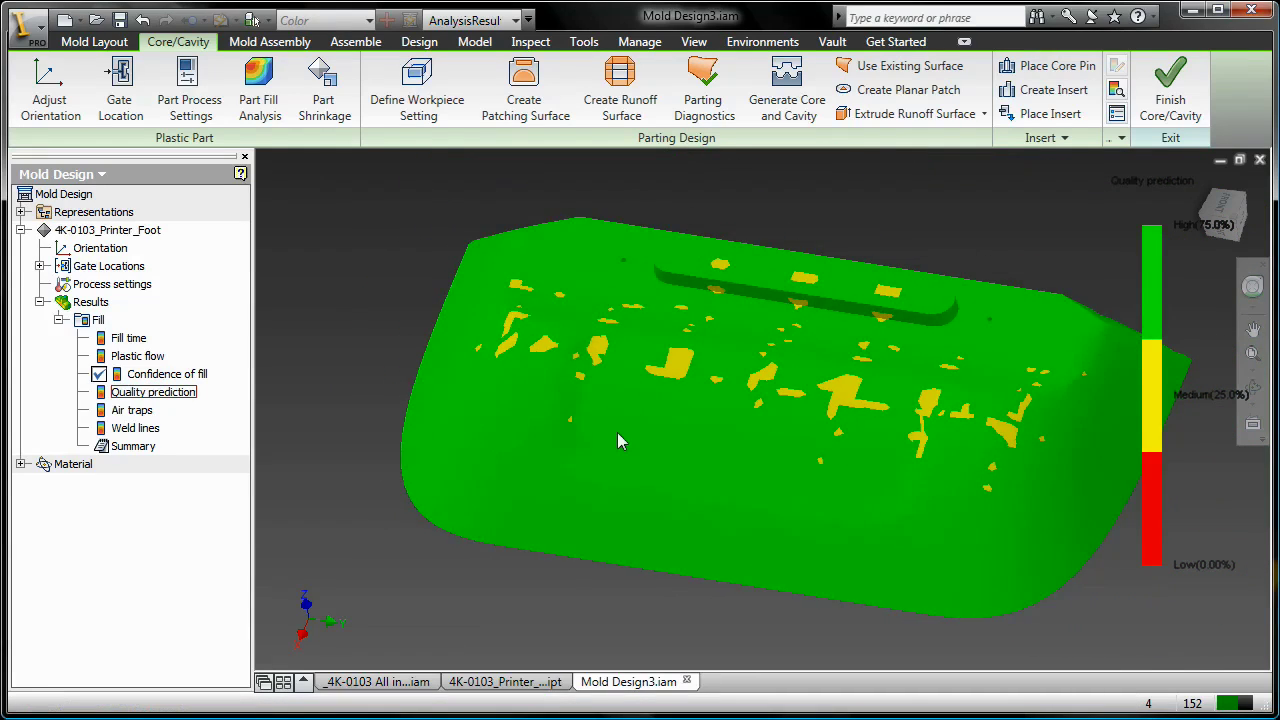
{"action": "scroll", "coordinate": [617, 432], "scroll_direction": "down", "scroll_amount": 2}
{"action": "scroll", "coordinate": [820, 440], "scroll_direction": "up", "scroll_amount": 2}
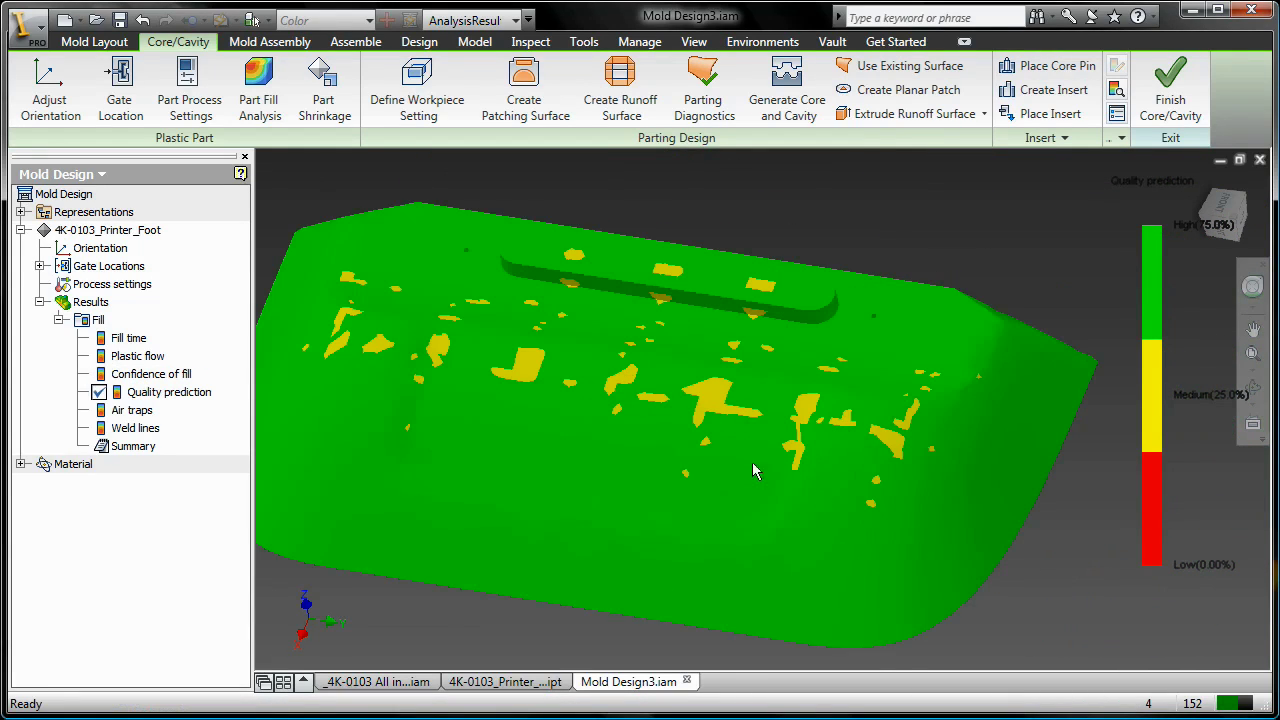
{"action": "mouse_move", "coordinate": [1005, 552]}
{"action": "middle_mouse_down", "text": "shift"}
{"action": "mouse_move", "coordinate": [848, 517]}
{"action": "mouse_move", "coordinate": [732, 433]}
{"action": "mouse_move", "coordinate": [738, 444]}
{"action": "middle_mouse_up", "text": "shift"}
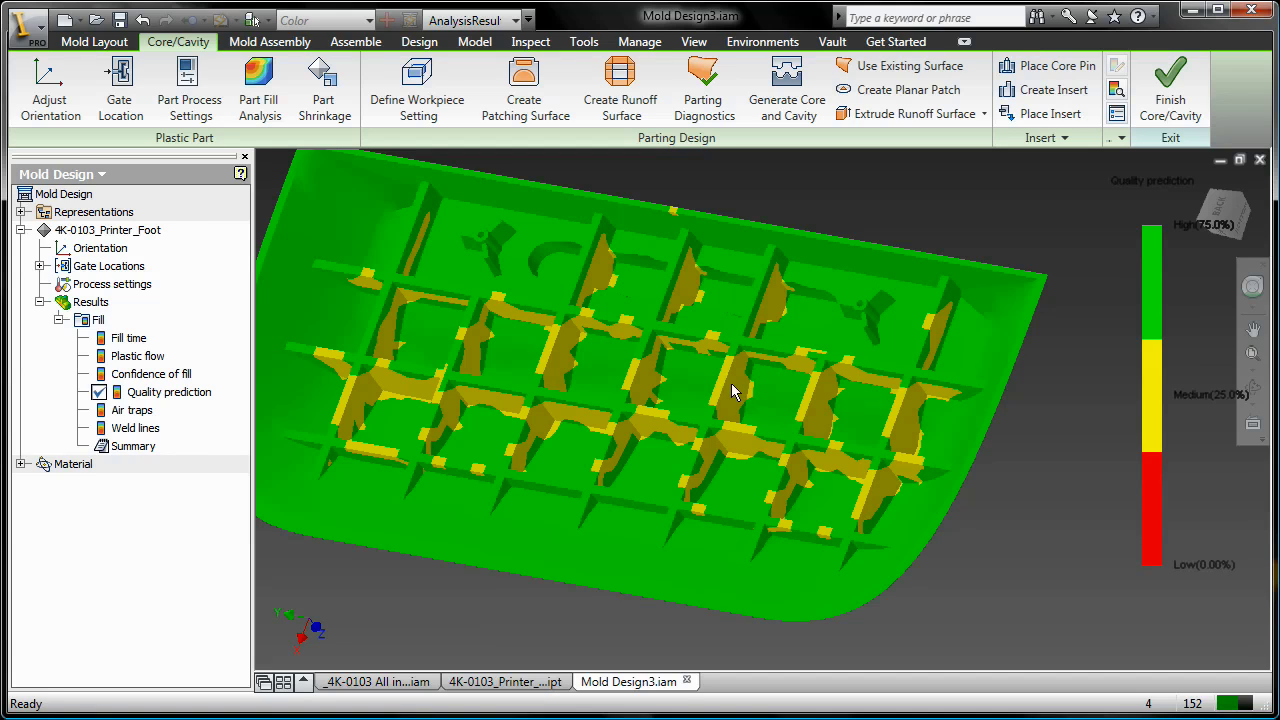
{"action": "left_click", "coordinate": [1117, 89]}
{"action": "left_click_drag", "start_coordinate": [525, 170], "coordinate": [328, 162]}
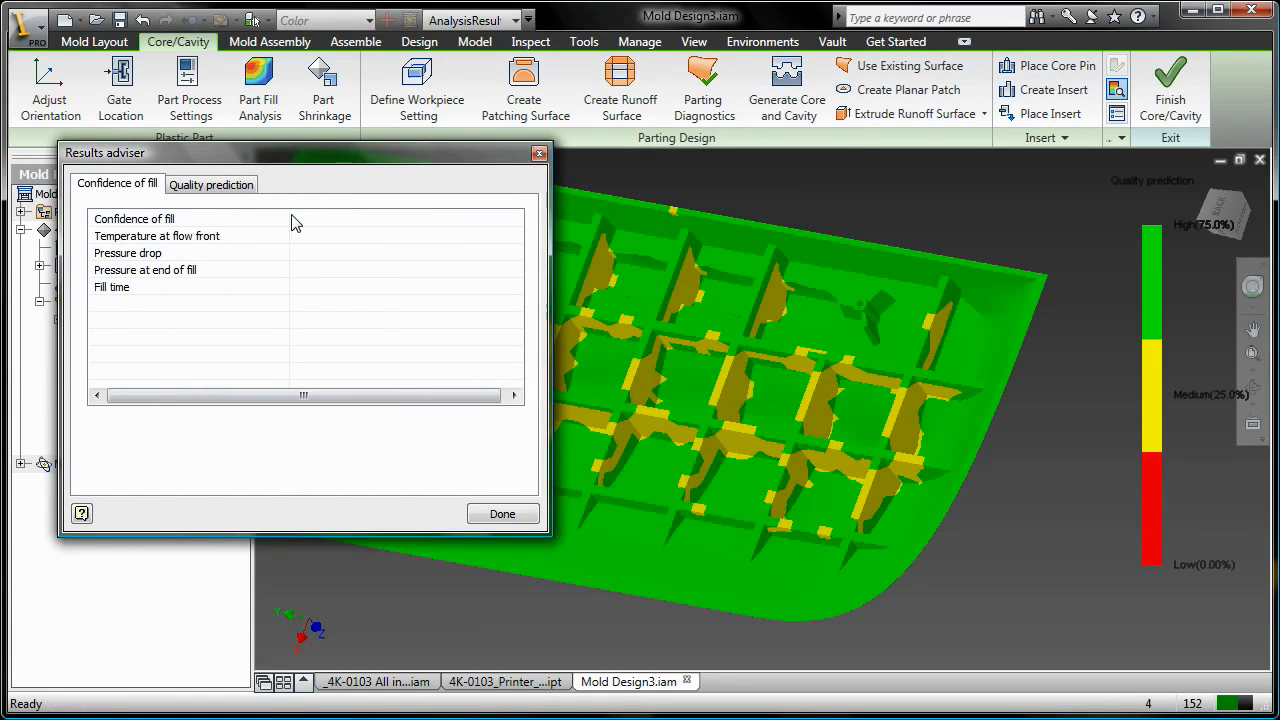
{"action": "left_click", "coordinate": [208, 189]}
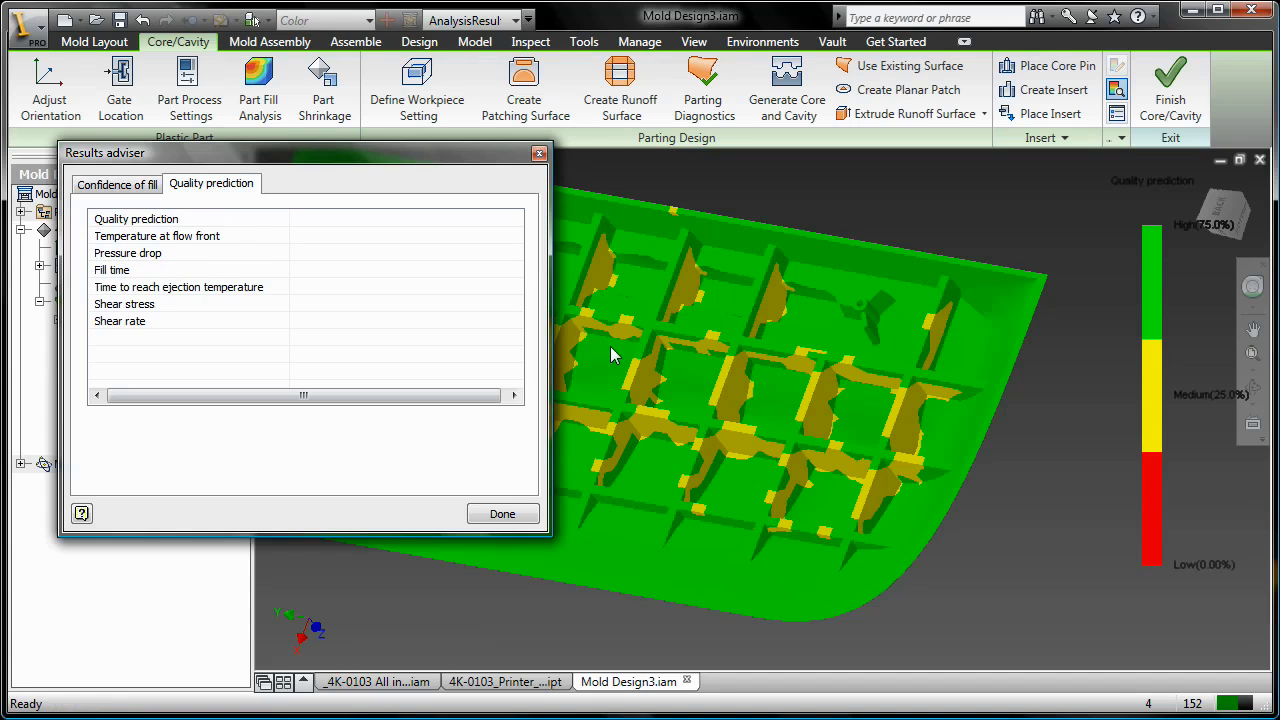
{"action": "left_click", "coordinate": [728, 386]}
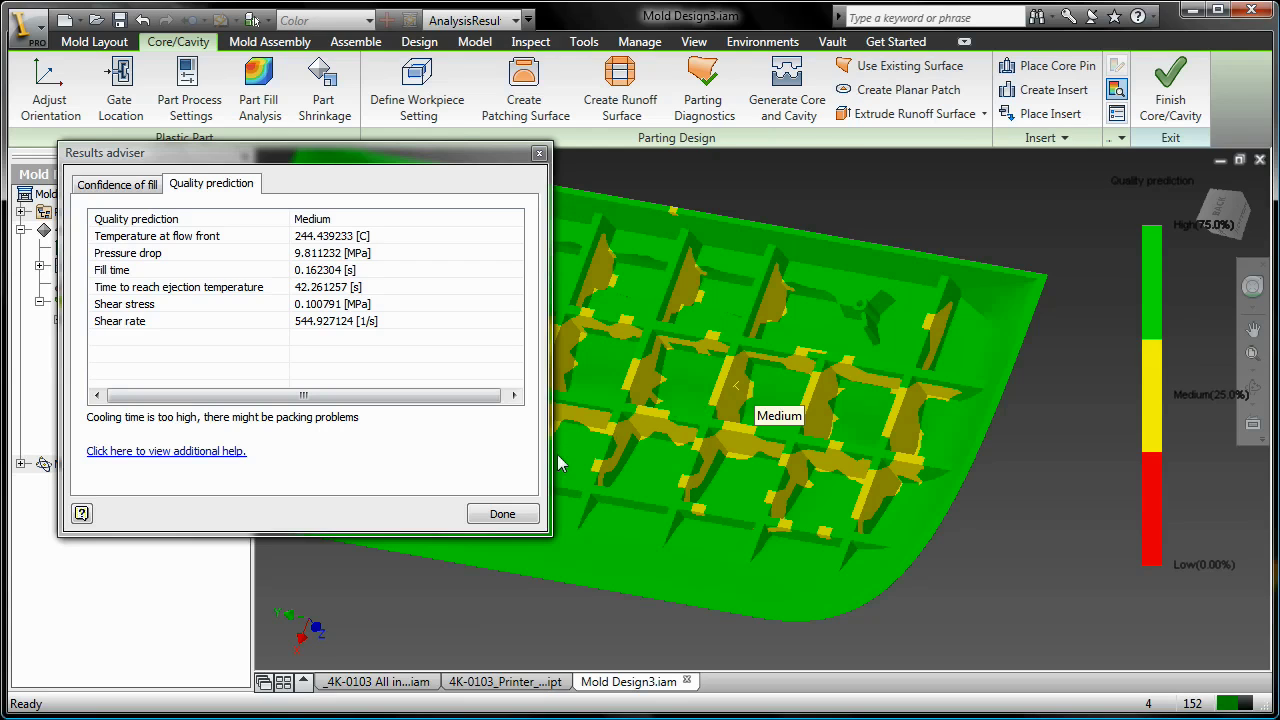
{"action": "left_click", "coordinate": [513, 517]}
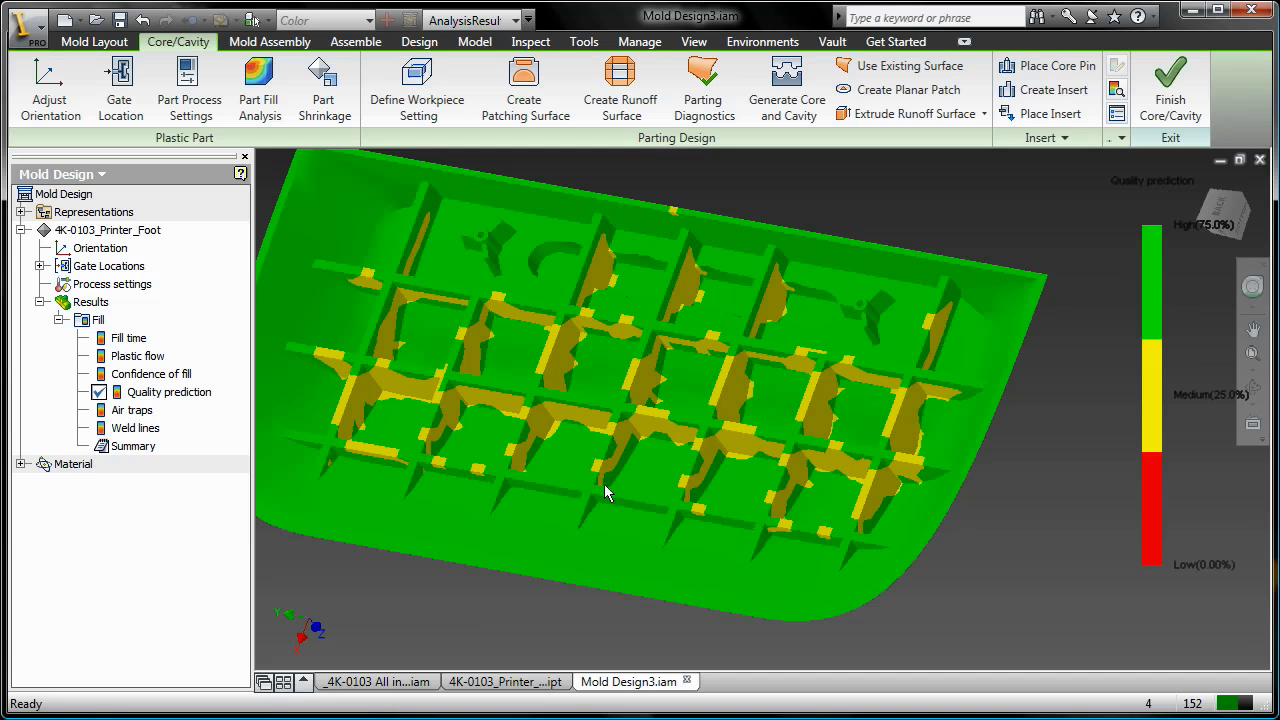
Show the Air traps plot, zoom into the rib grid, then select the Fill time result
{"action": "left_click", "coordinate": [130, 414]}
{"action": "double_click", "coordinate": [130, 418]}
{"action": "mouse_move", "coordinate": [855, 510]}
{"action": "middle_mouse_down", "text": "shift"}
{"action": "mouse_move", "coordinate": [535, 520]}
{"action": "mouse_move", "coordinate": [508, 548]}
{"action": "mouse_move", "coordinate": [534, 534]}
{"action": "mouse_move", "coordinate": [547, 551]}
{"action": "mouse_move", "coordinate": [523, 551]}
{"action": "middle_mouse_up", "text": "shift"}
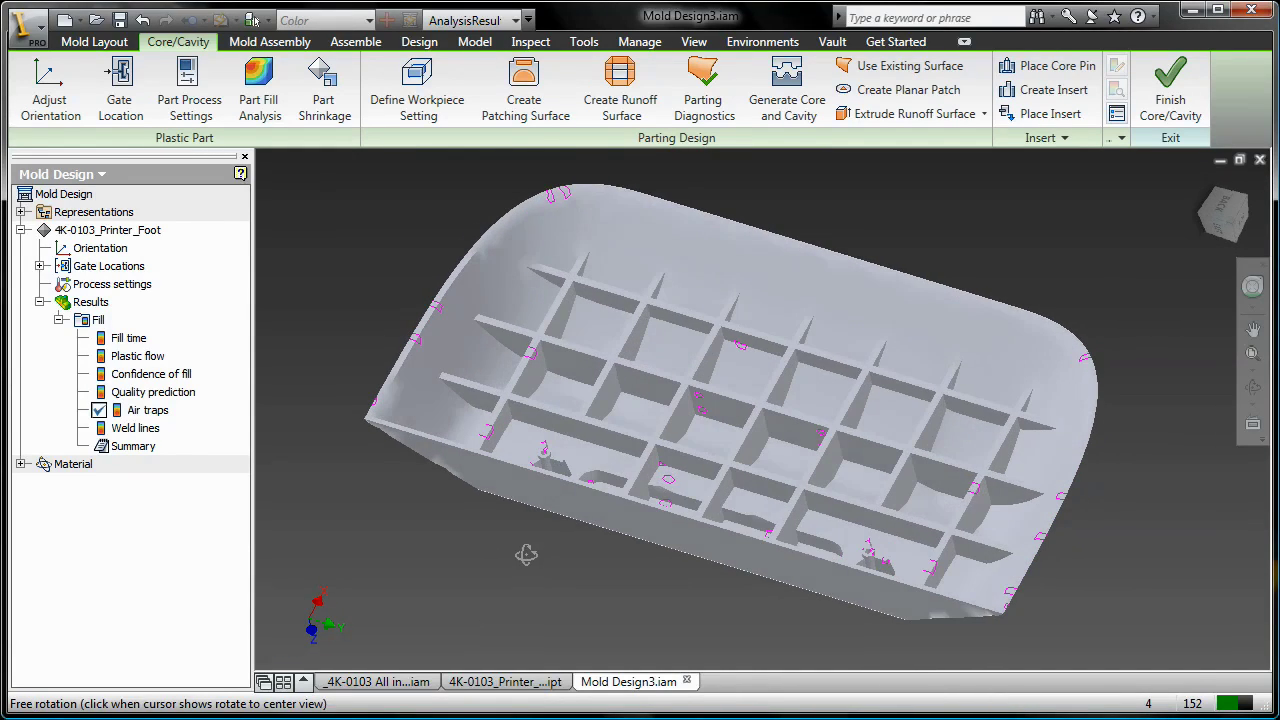
{"action": "scroll", "coordinate": [680, 520], "scroll_direction": "down", "scroll_amount": 5}
{"action": "middle_click_drag", "start_coordinate": [600, 523], "coordinate": [606, 530], "text": "shift"}
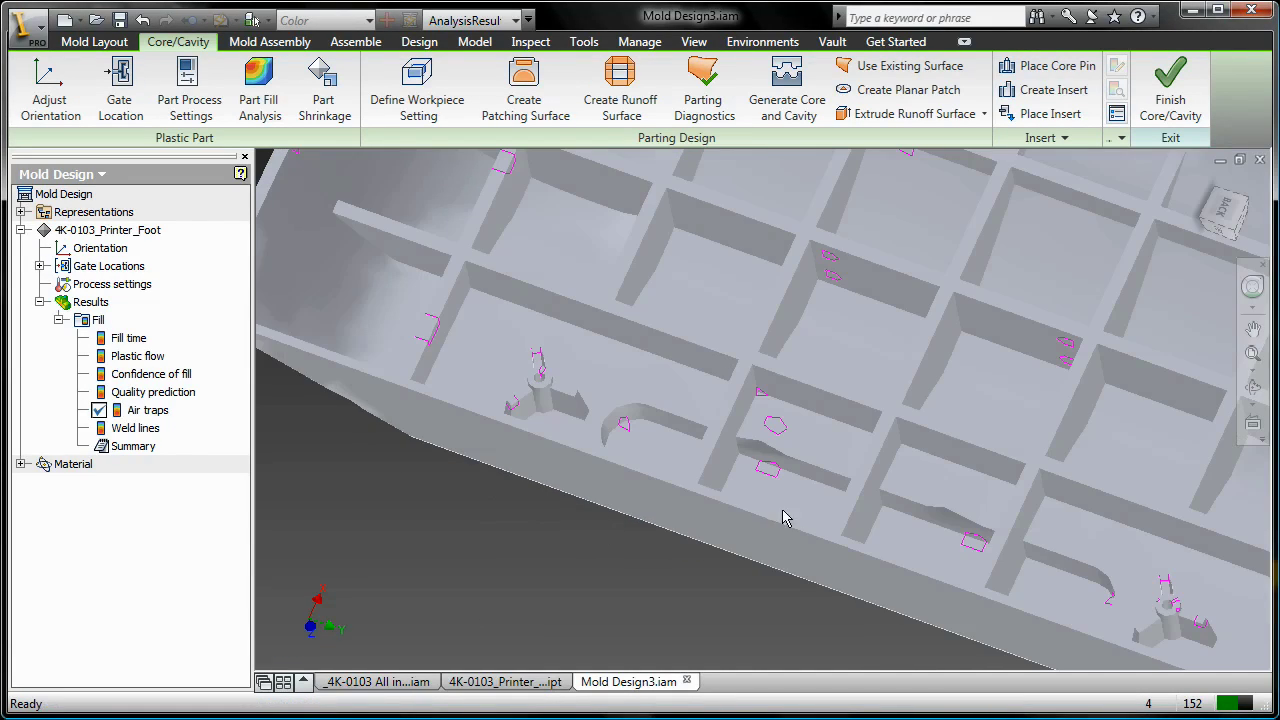
{"action": "scroll", "coordinate": [790, 508], "scroll_direction": "down", "scroll_amount": 3}
{"action": "scroll", "coordinate": [760, 500], "scroll_direction": "down", "scroll_amount": 3}
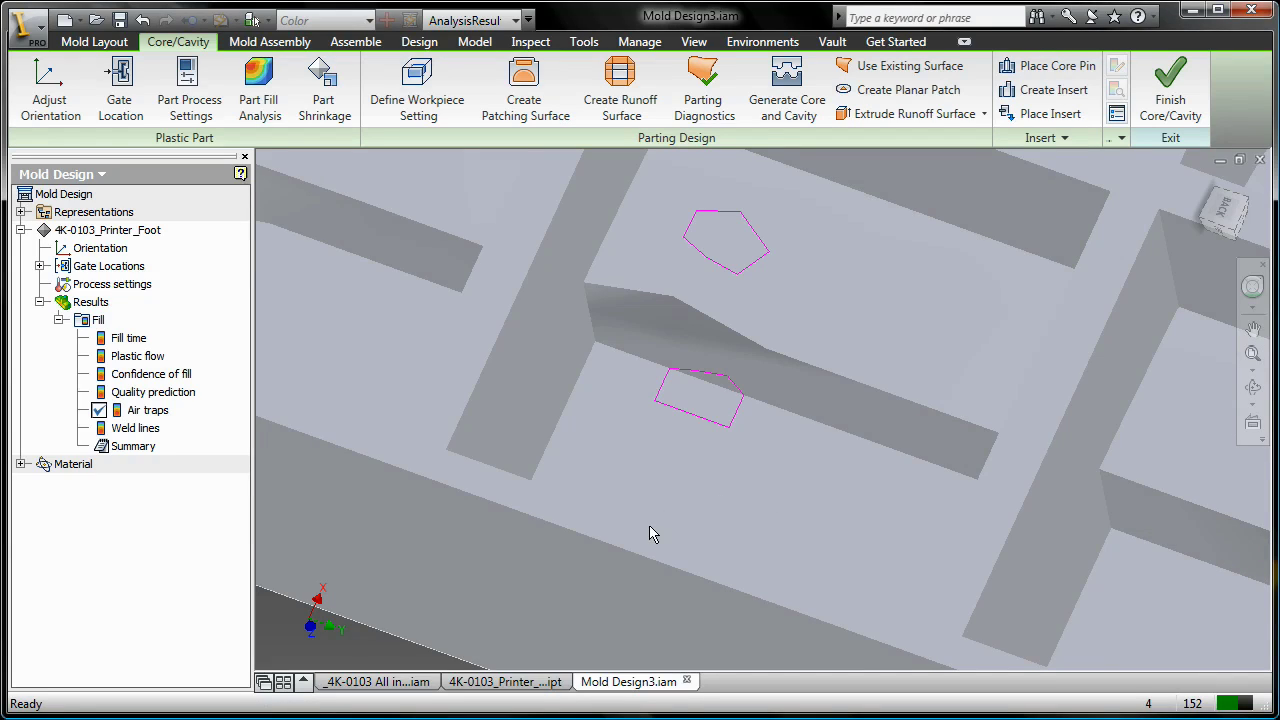
{"action": "scroll", "coordinate": [757, 456], "scroll_direction": "down", "scroll_amount": 1}
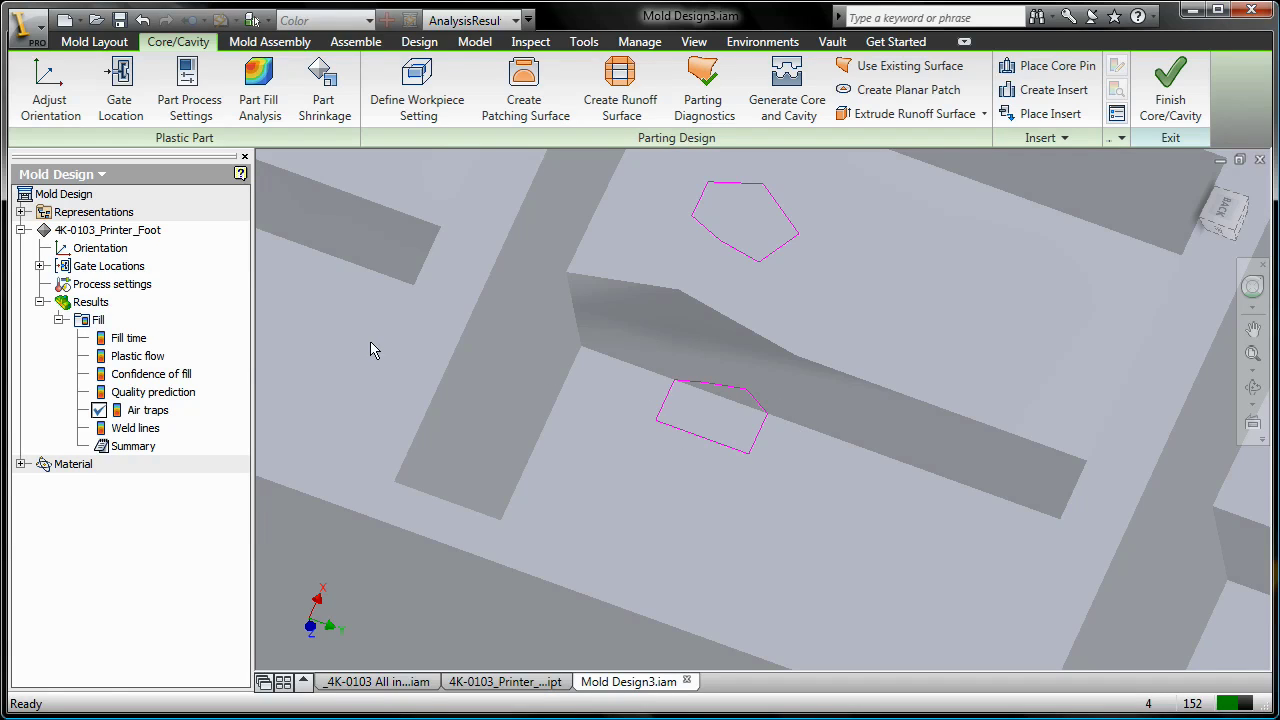
{"action": "left_click", "coordinate": [130, 338]}
Display the Fill time result and bring up the Animate Results controls
{"action": "double_click", "coordinate": [130, 338]}
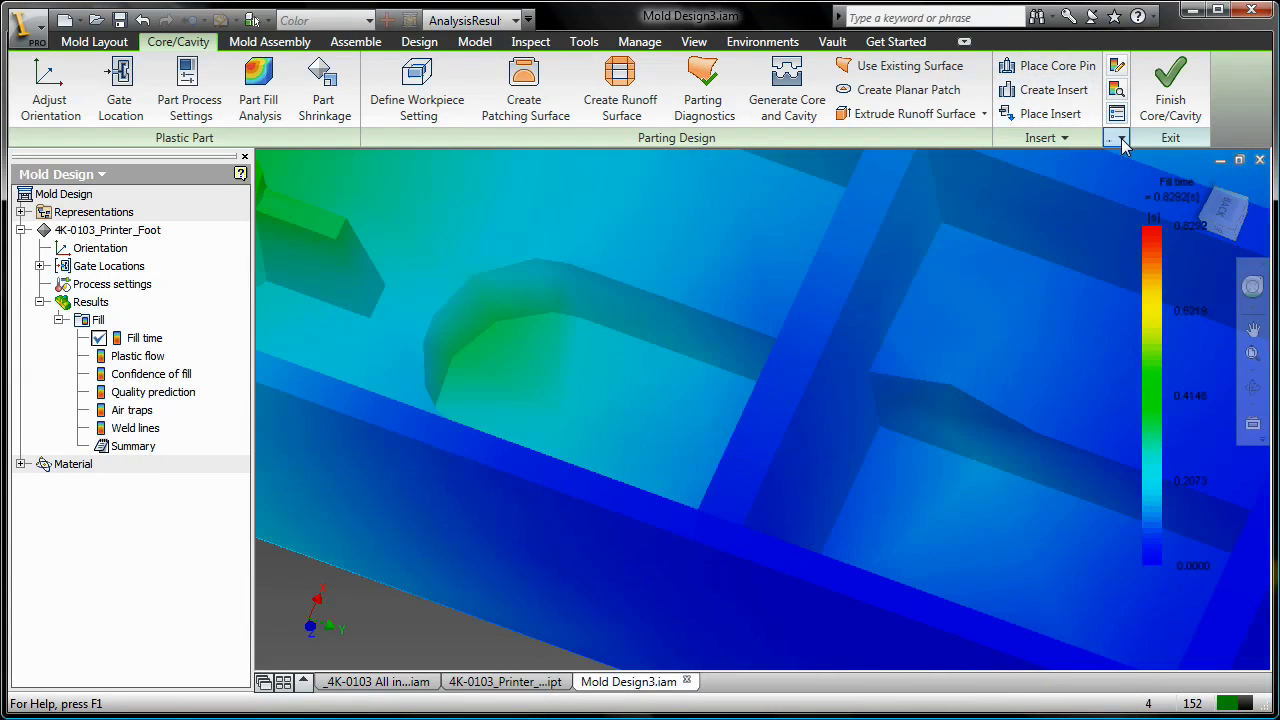
{"action": "left_click", "coordinate": [1121, 138]}
{"action": "left_click", "coordinate": [1142, 167]}
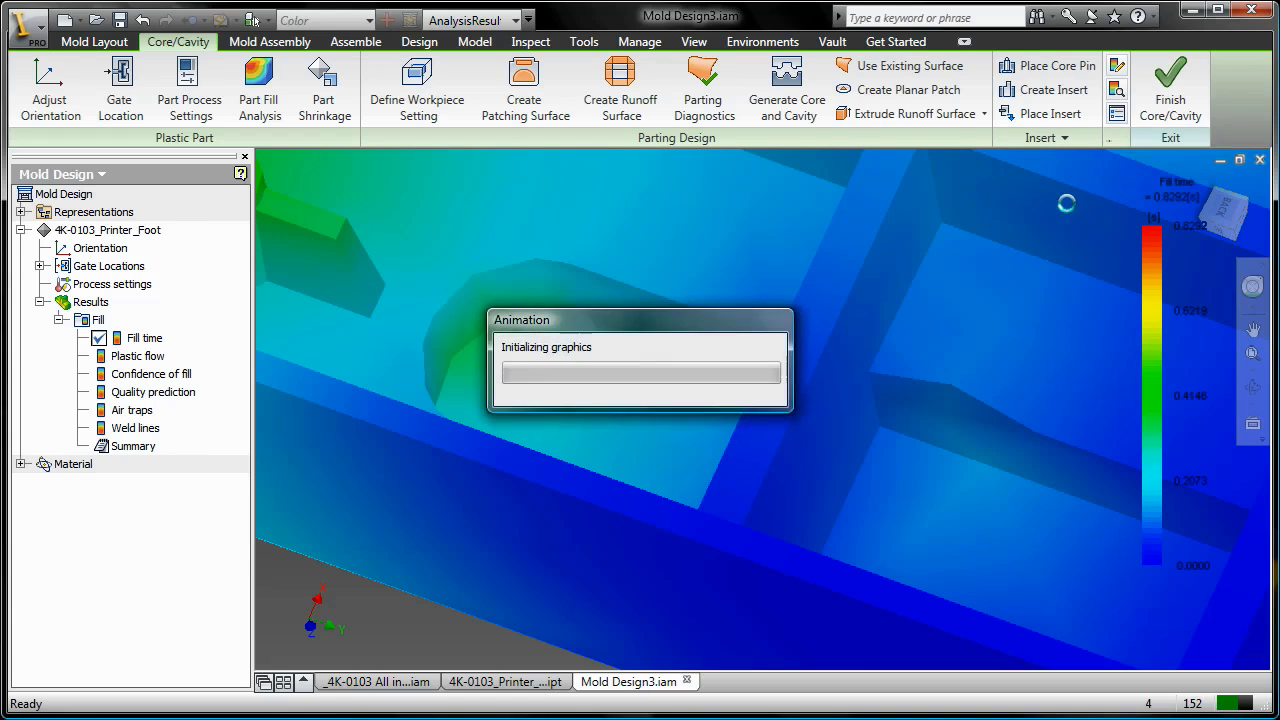
{"action": "left_click_drag", "start_coordinate": [472, 157], "coordinate": [491, 533]}
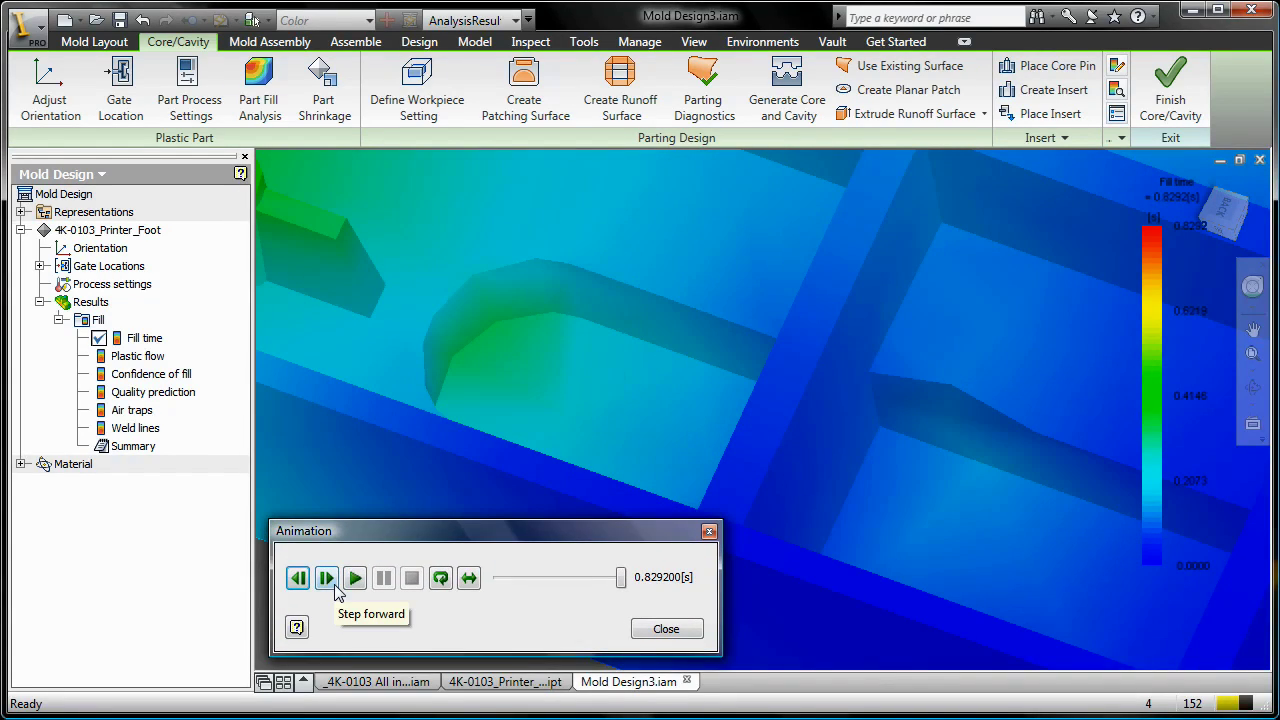
Step the fill animation forward to about 0.28 seconds
{"action": "left_click", "coordinate": [326, 578]}
{"action": "left_click", "coordinate": [326, 578]}
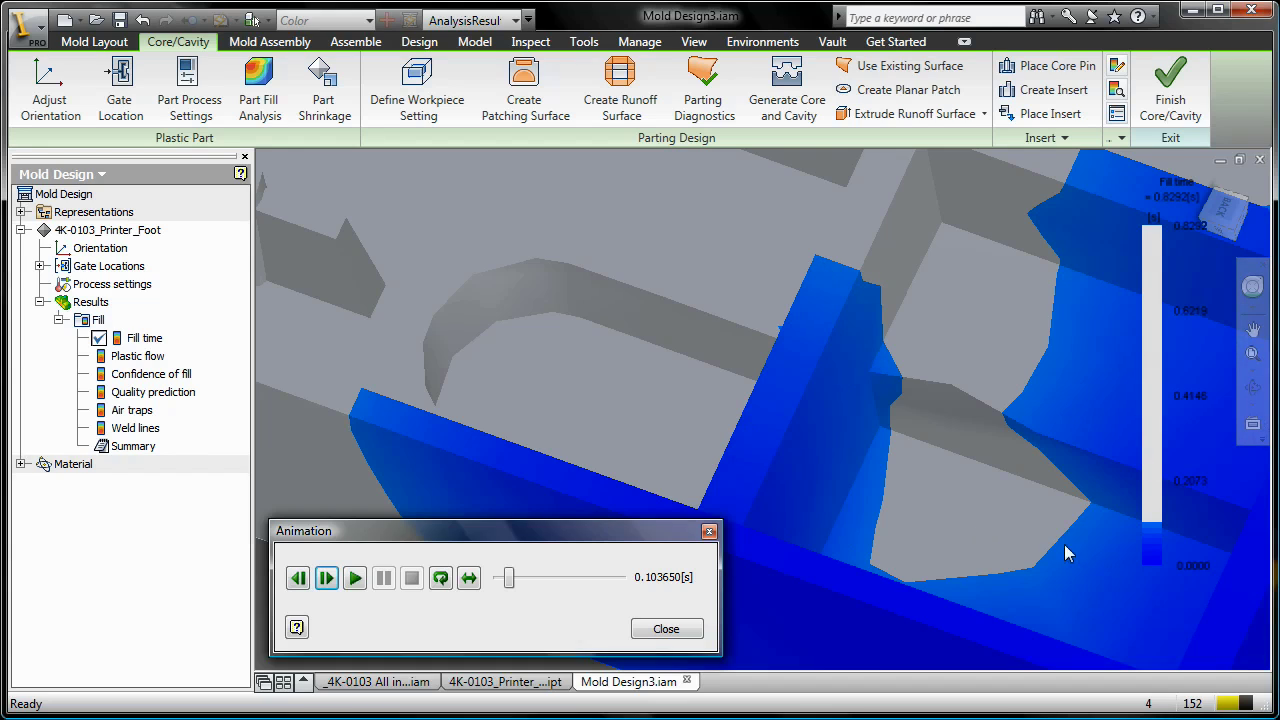
{"action": "left_click", "coordinate": [326, 578]}
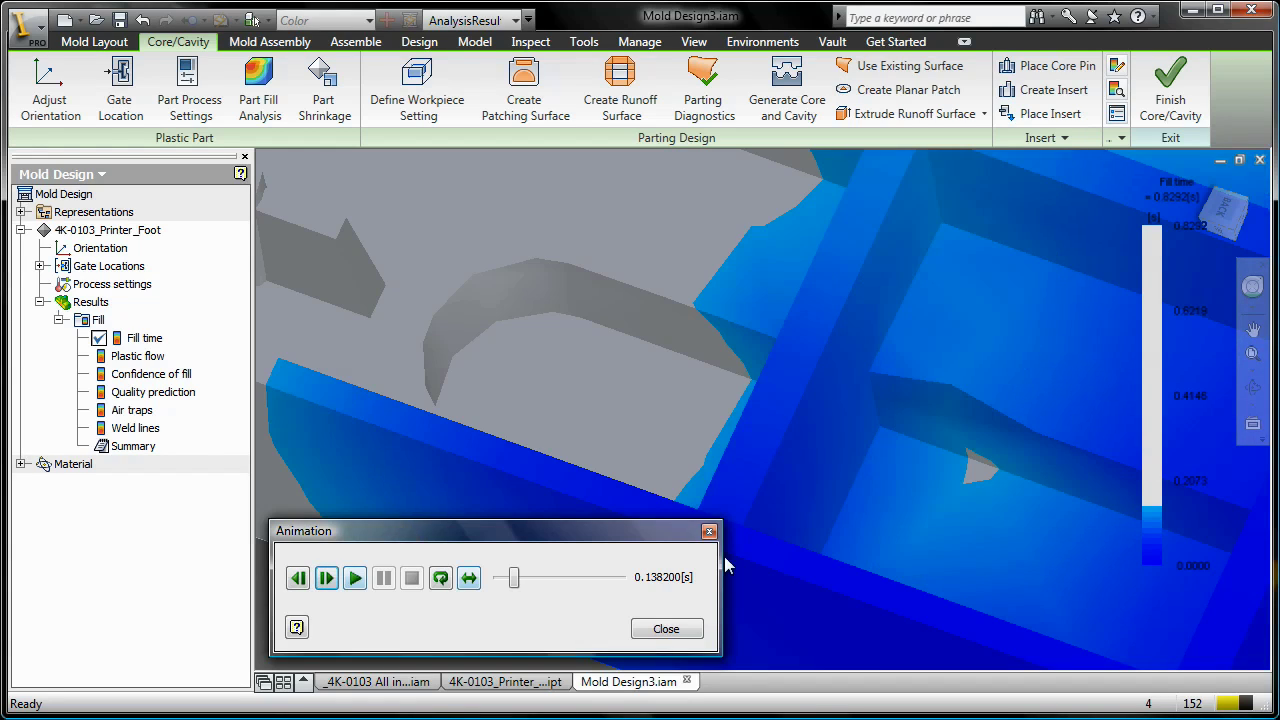
{"action": "left_click", "coordinate": [326, 578]}
{"action": "left_click", "coordinate": [326, 578]}
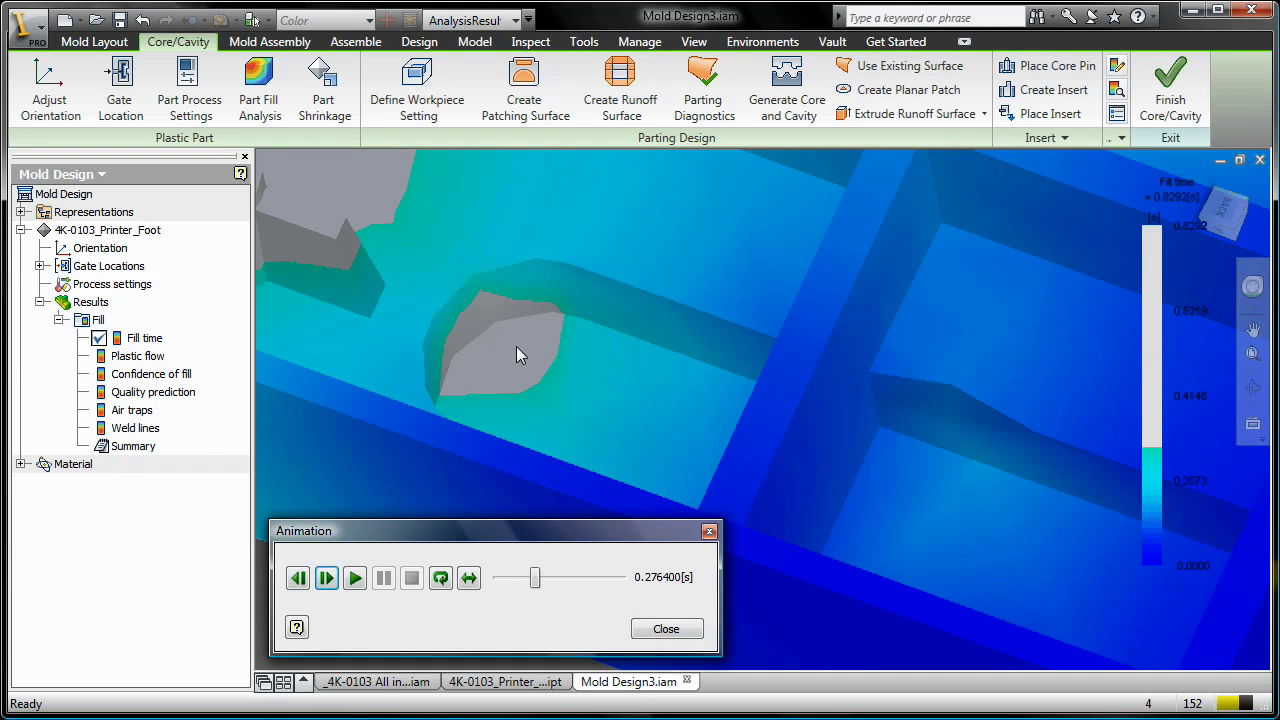
Play the fill animation through to 0.83 s and close the animation controls
{"action": "middle_click_drag", "start_coordinate": [517, 348], "coordinate": [530, 388], "text": "shift"}
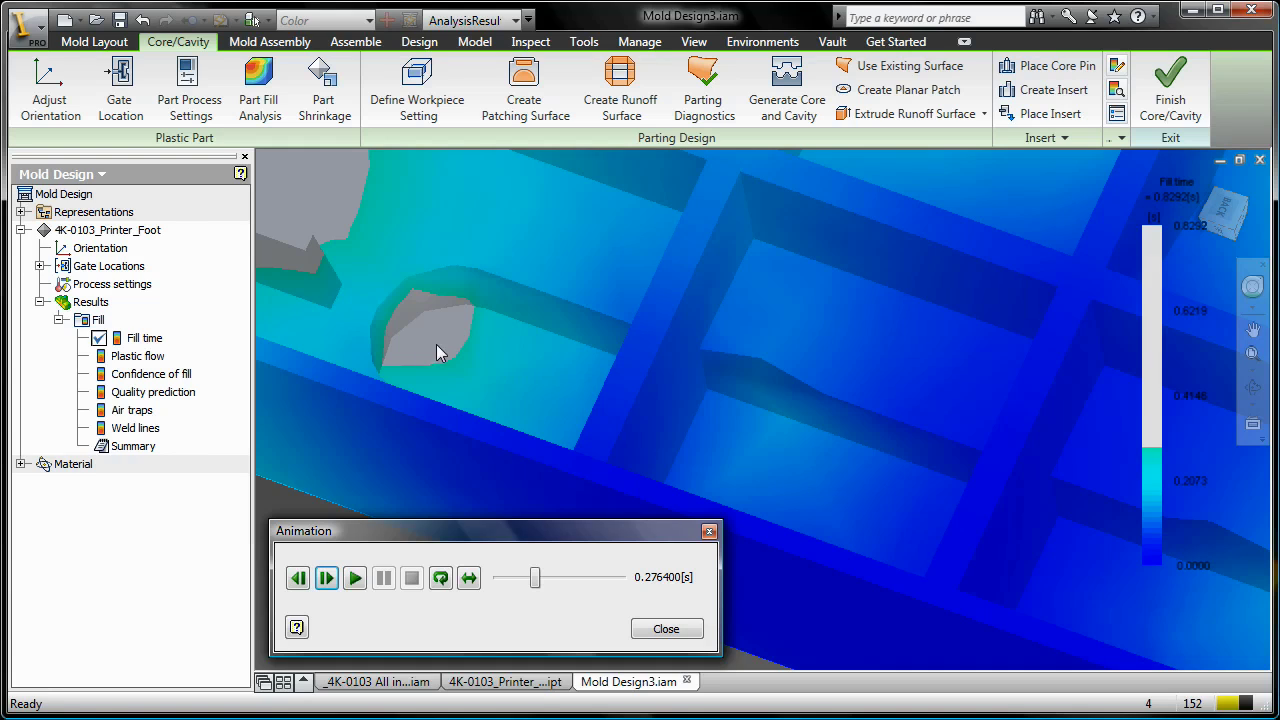
{"action": "key", "text": "F6"}
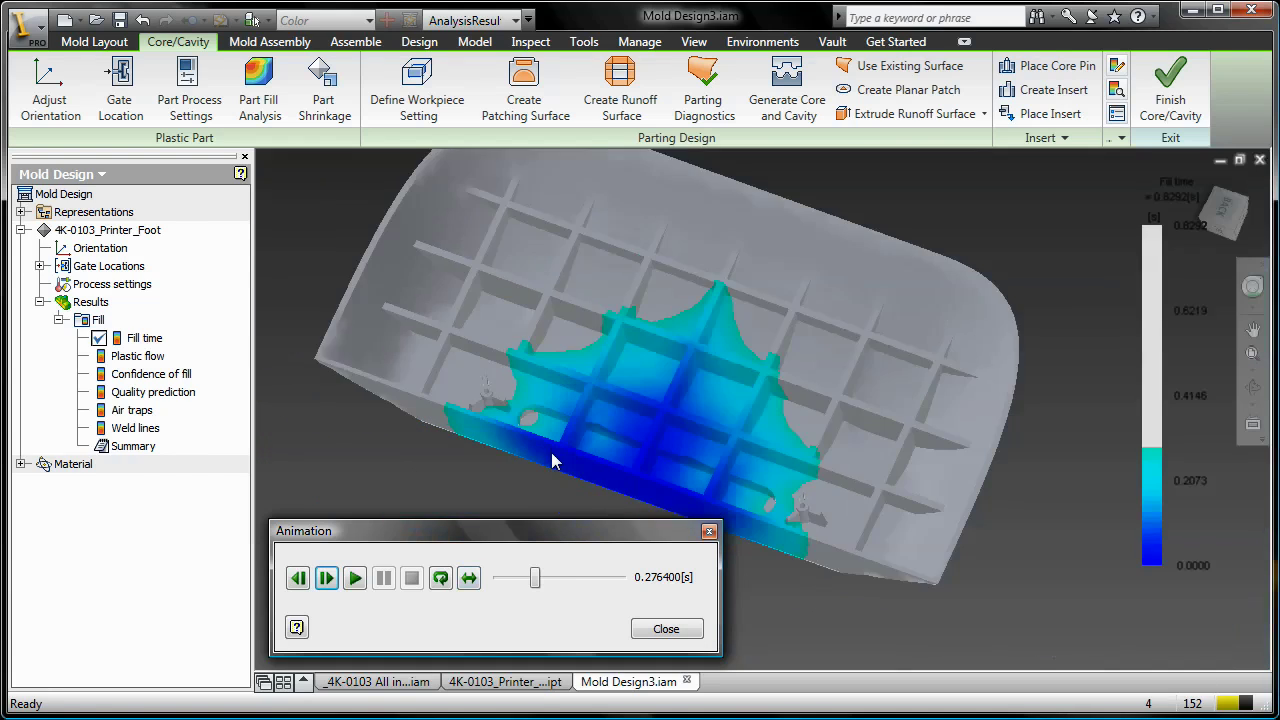
{"action": "left_click", "coordinate": [353, 582]}
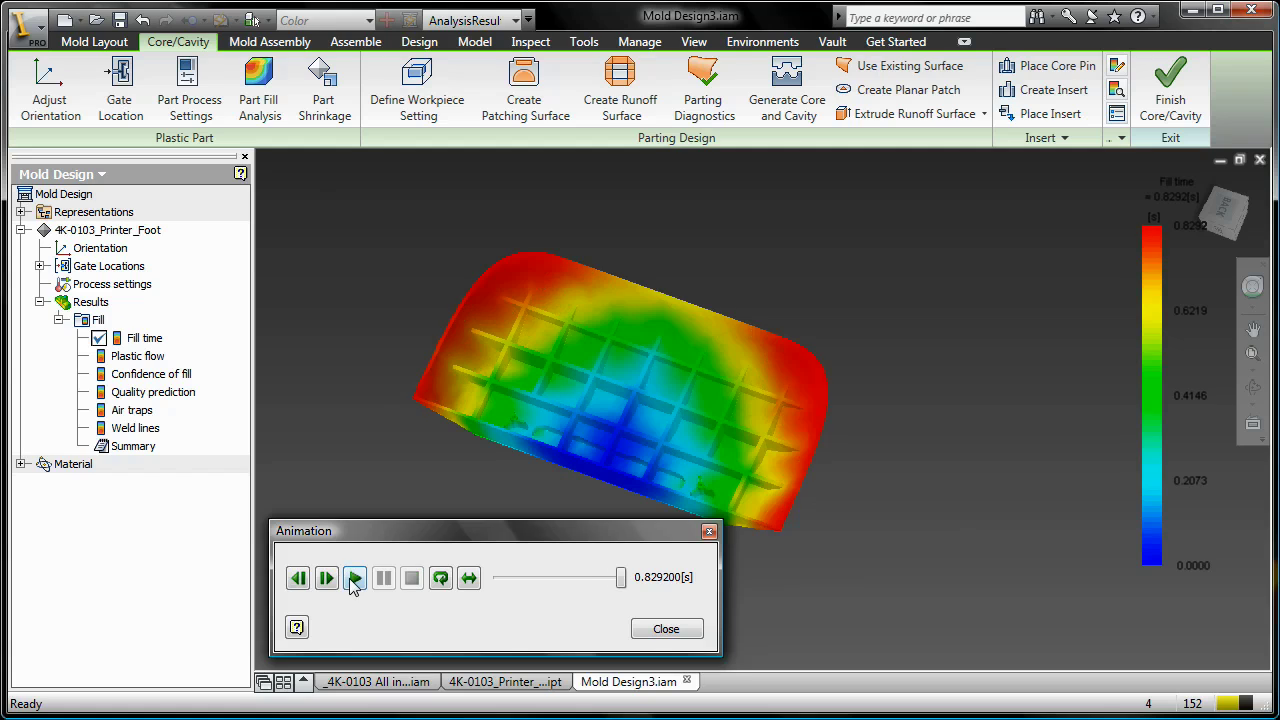
{"action": "left_click", "coordinate": [666, 628]}
{"action": "scroll", "coordinate": [445, 447], "scroll_direction": "up", "scroll_amount": 3}
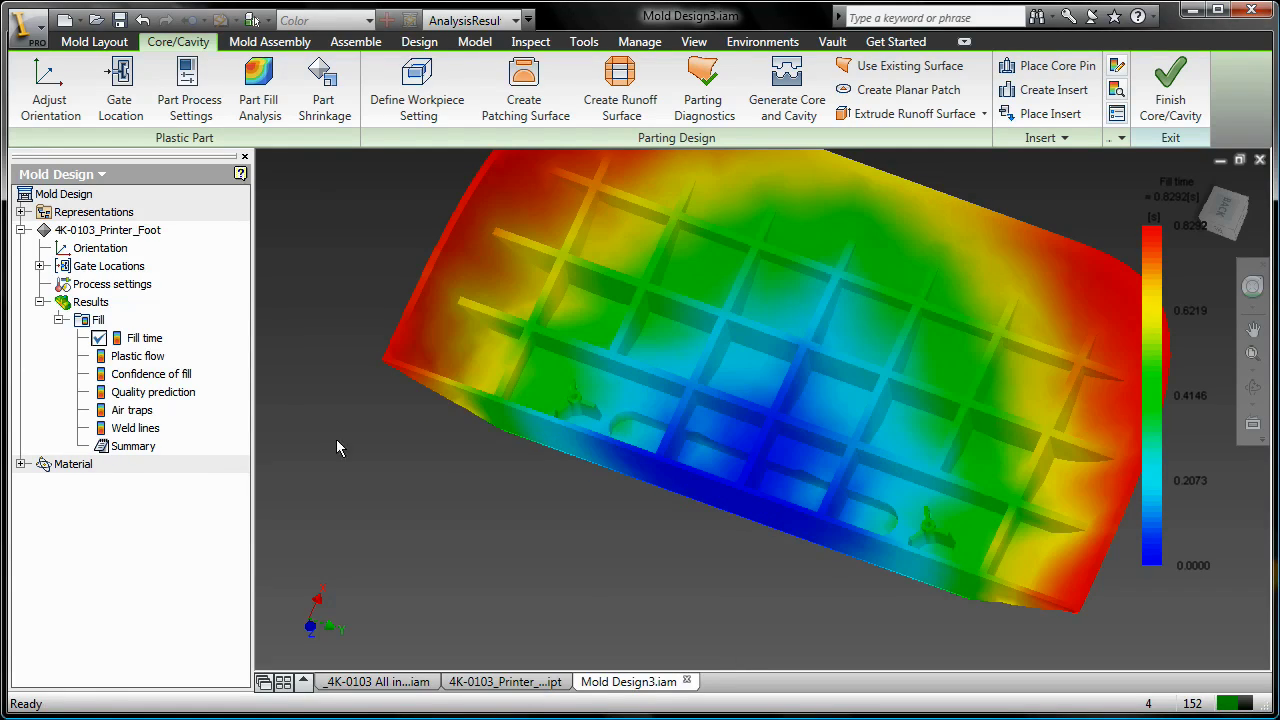
Turn off the Fill time plot and bring up the 4K-0103_Printer_Foot.ipt part file
{"action": "double_click", "coordinate": [150, 338]}
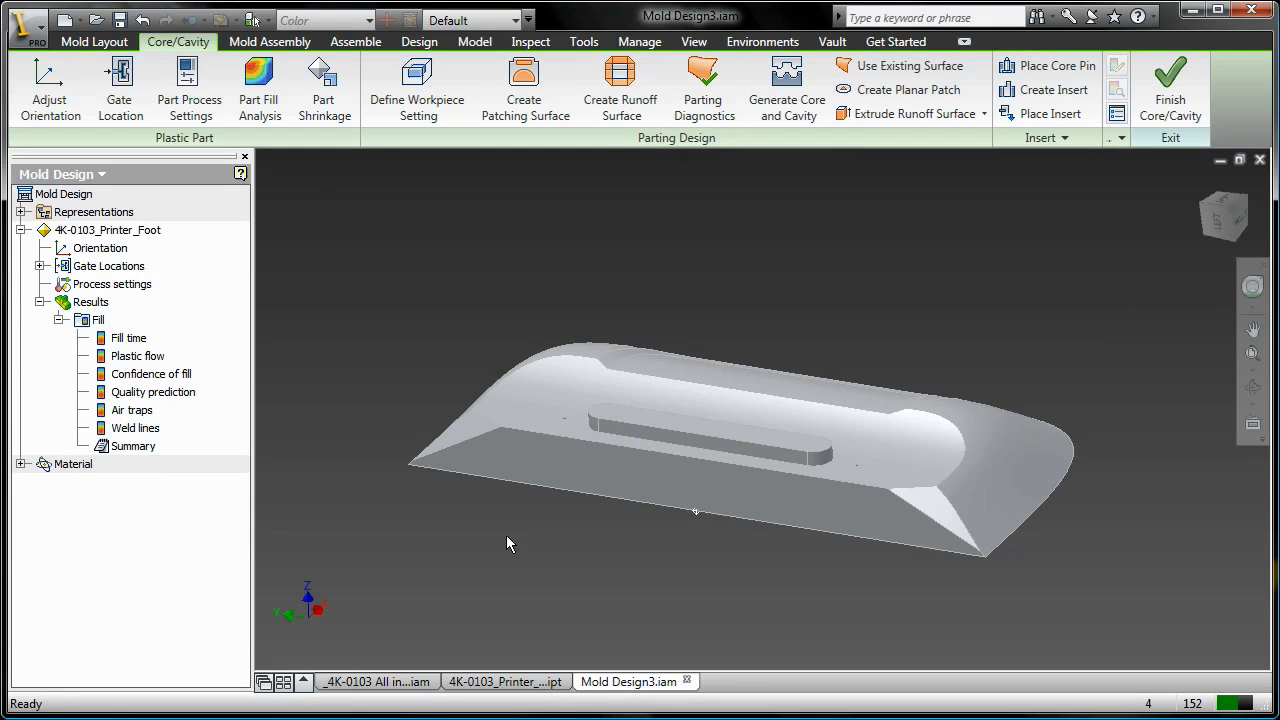
{"action": "left_click", "coordinate": [502, 684]}
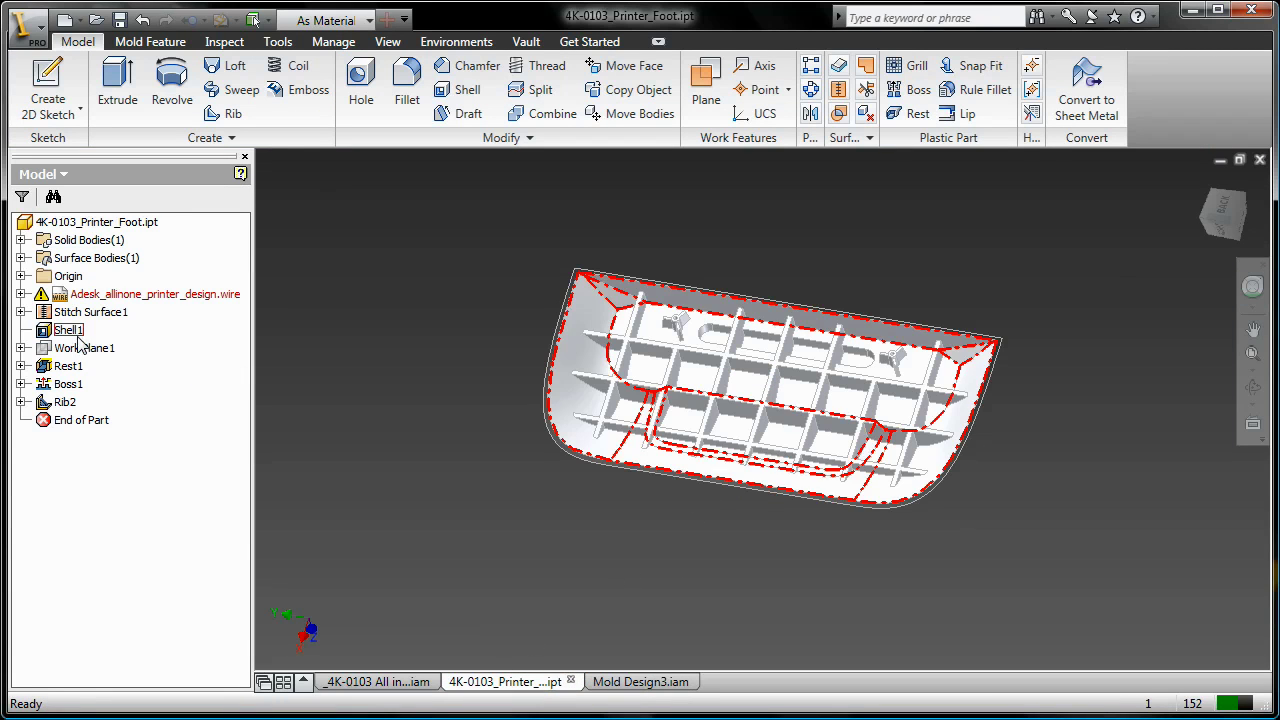
Raise the Rest1 feature's thickness by entering 04
{"action": "left_click", "coordinate": [78, 368]}
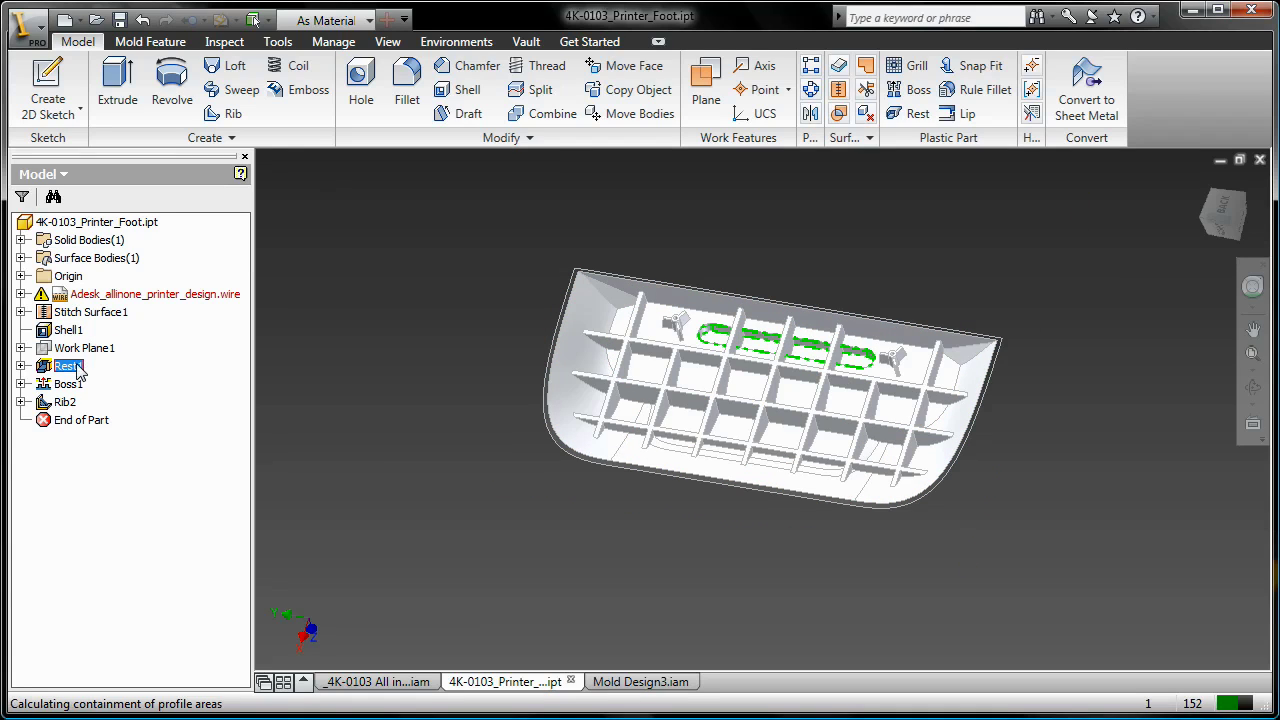
{"action": "double_click", "coordinate": [78, 368]}
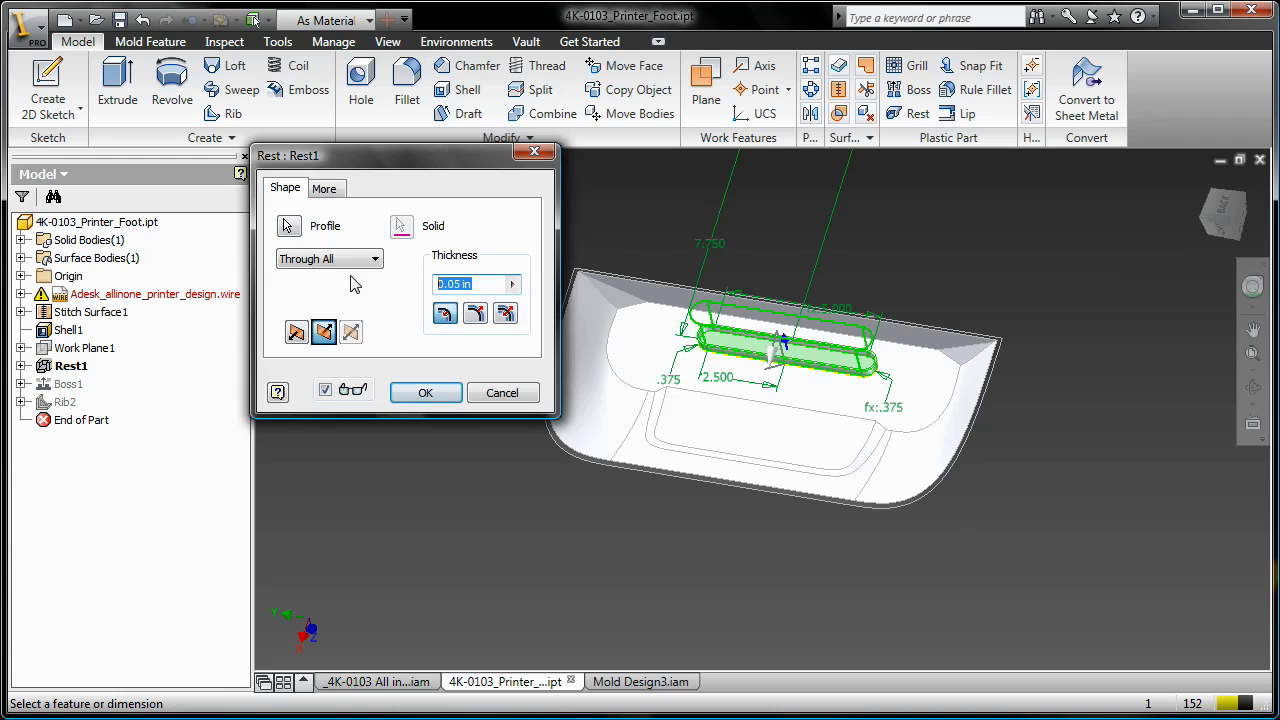
{"action": "type", "text": "0"}
{"action": "type", "text": "4"}
{"action": "key", "text": "Return"}
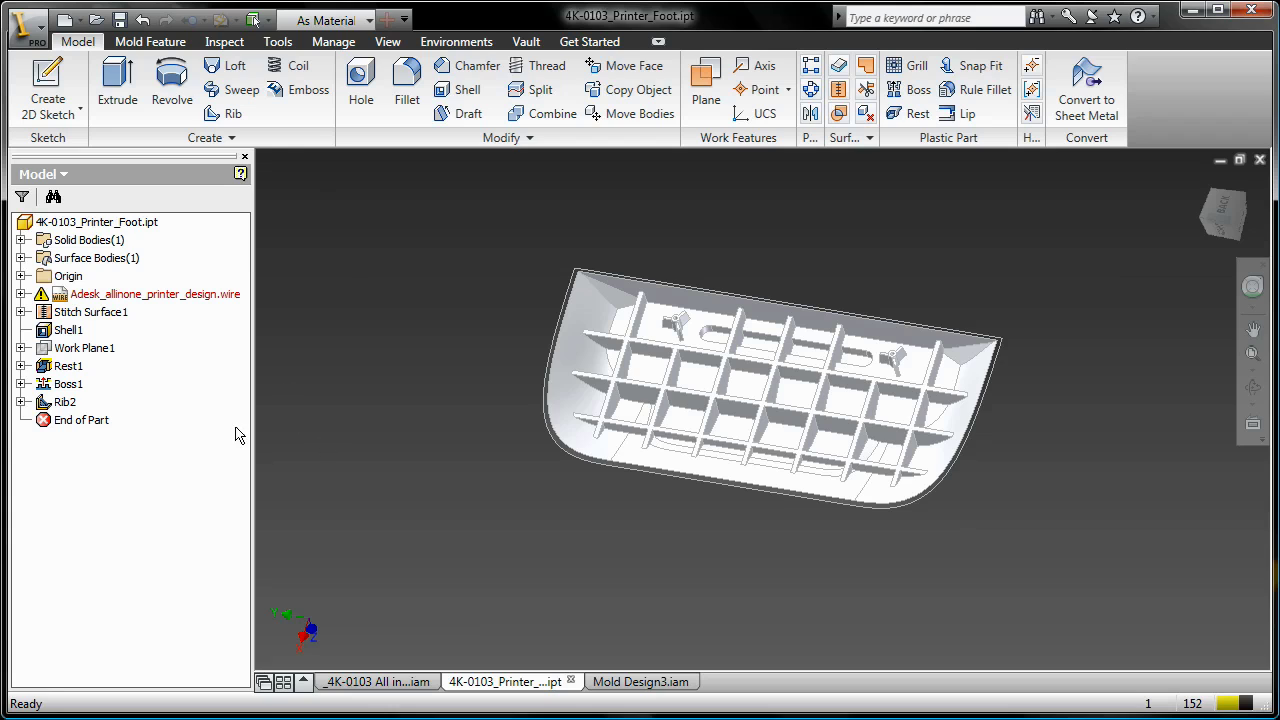
Set Rib2's thickness to 0.08 in and its taper to 3
{"action": "double_click", "coordinate": [64, 402]}
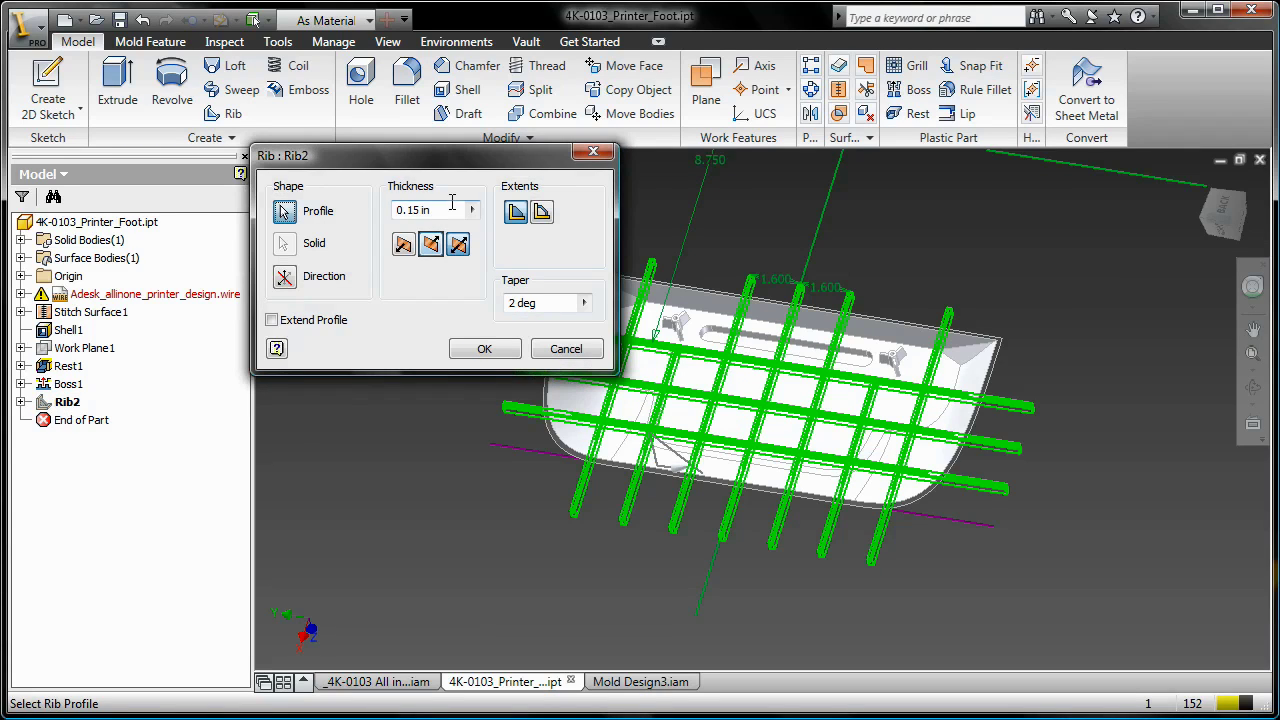
{"action": "double_click", "coordinate": [452, 203]}
{"action": "type", "text": "0."}
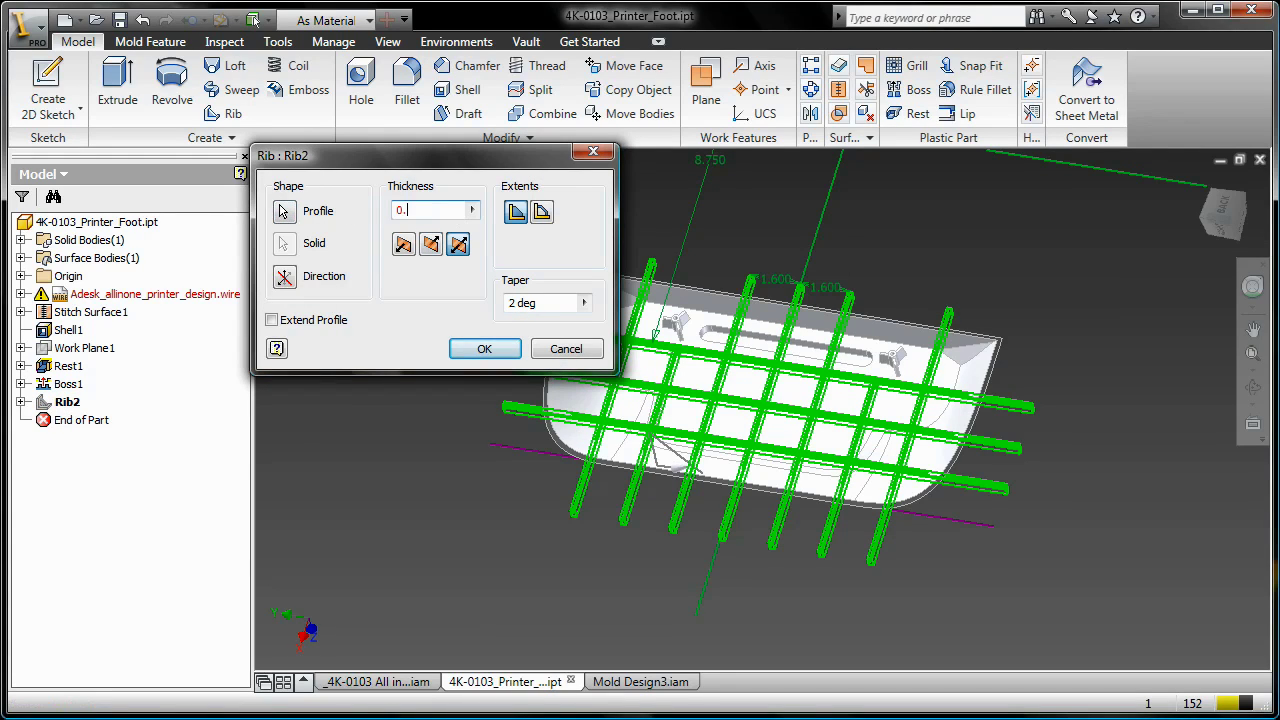
{"action": "type", "text": "08 in"}
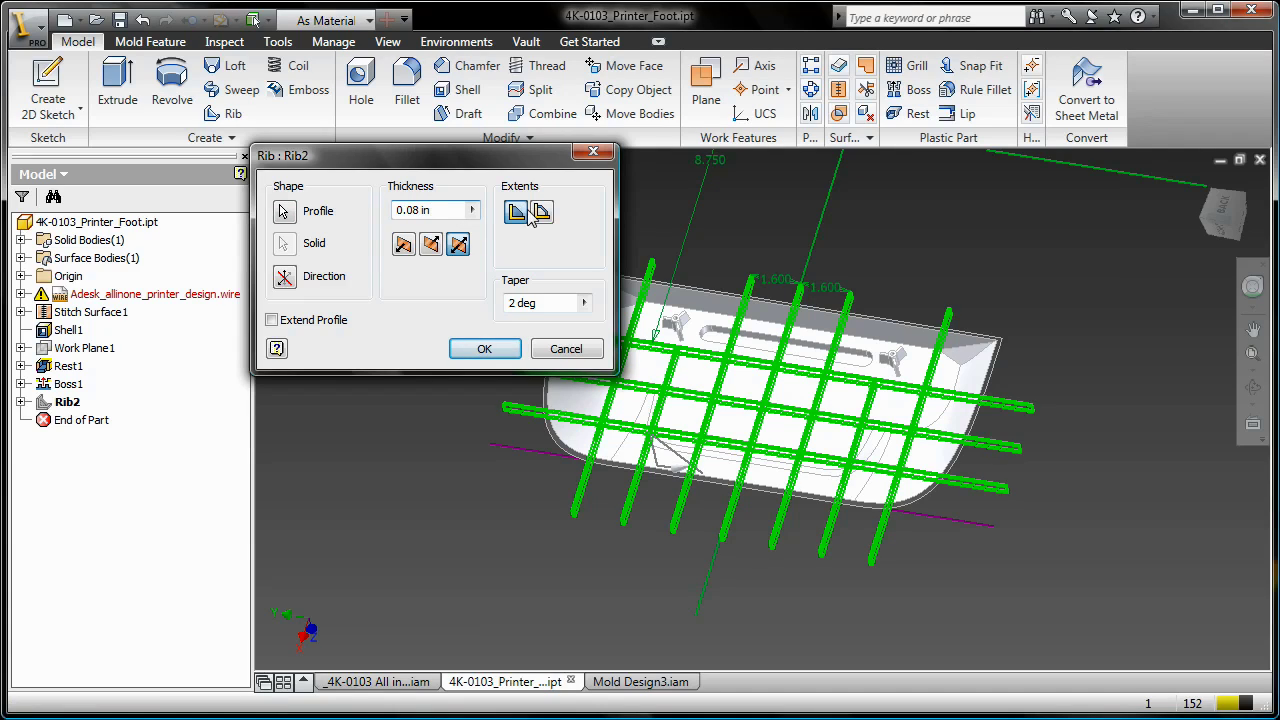
{"action": "double_click", "coordinate": [522, 303]}
{"action": "type", "text": "3"}
{"action": "left_click", "coordinate": [484, 348]}
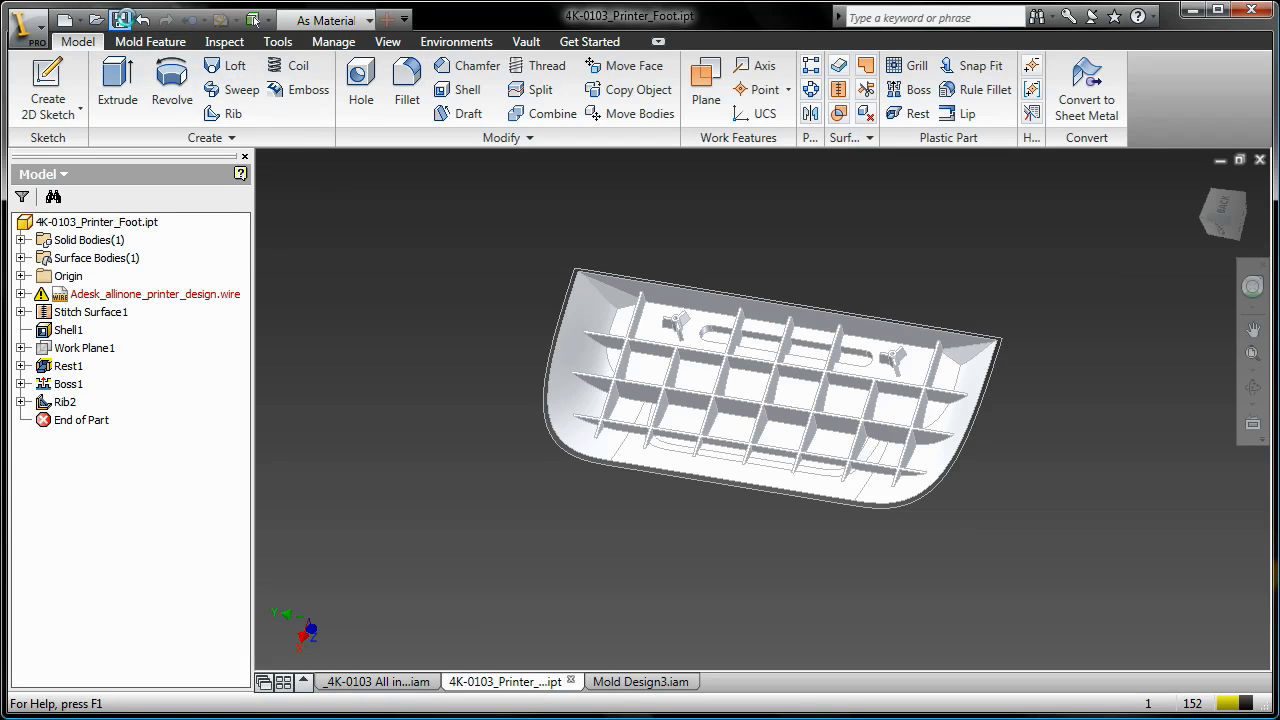
Rerun Part Fill Analysis in Mold Design3.iam, overwriting the old results, in the background
{"action": "left_click", "coordinate": [640, 681]}
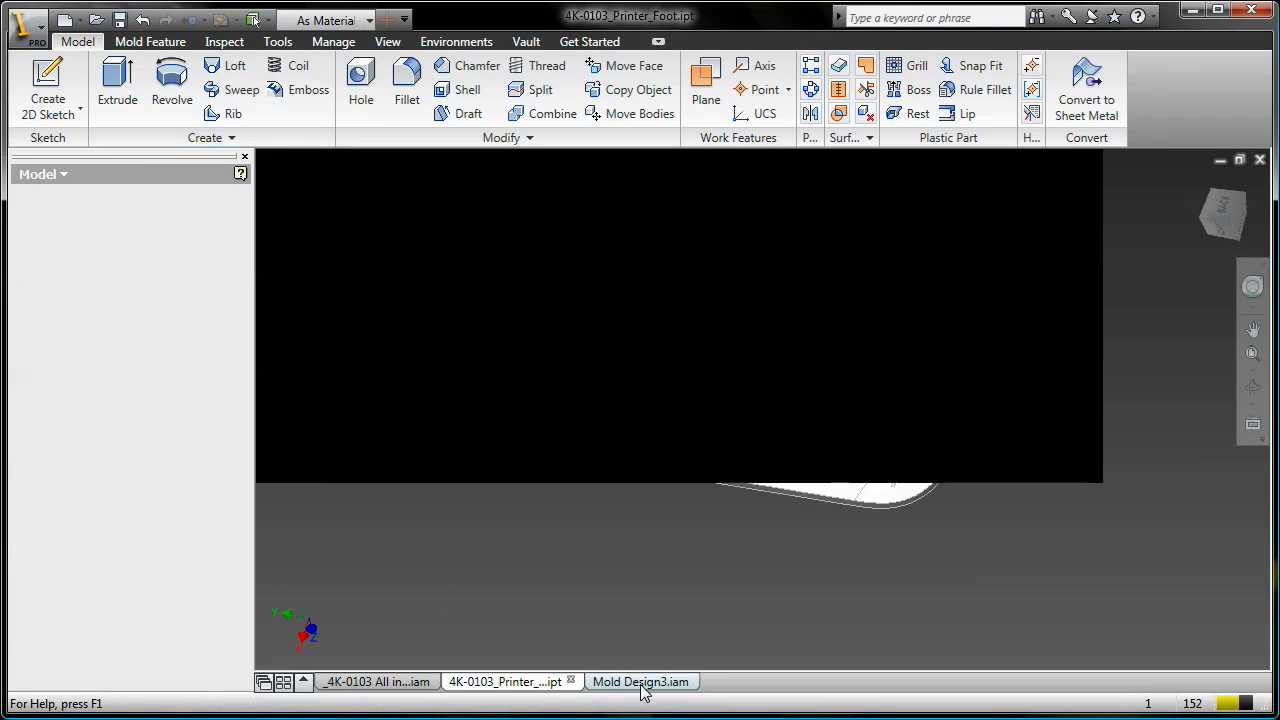
{"action": "mouse_move", "coordinate": [571, 594]}
{"action": "middle_mouse_down", "text": "shift"}
{"action": "mouse_move", "coordinate": [690, 308]}
{"action": "mouse_move", "coordinate": [692, 272]}
{"action": "middle_mouse_up", "text": "shift"}
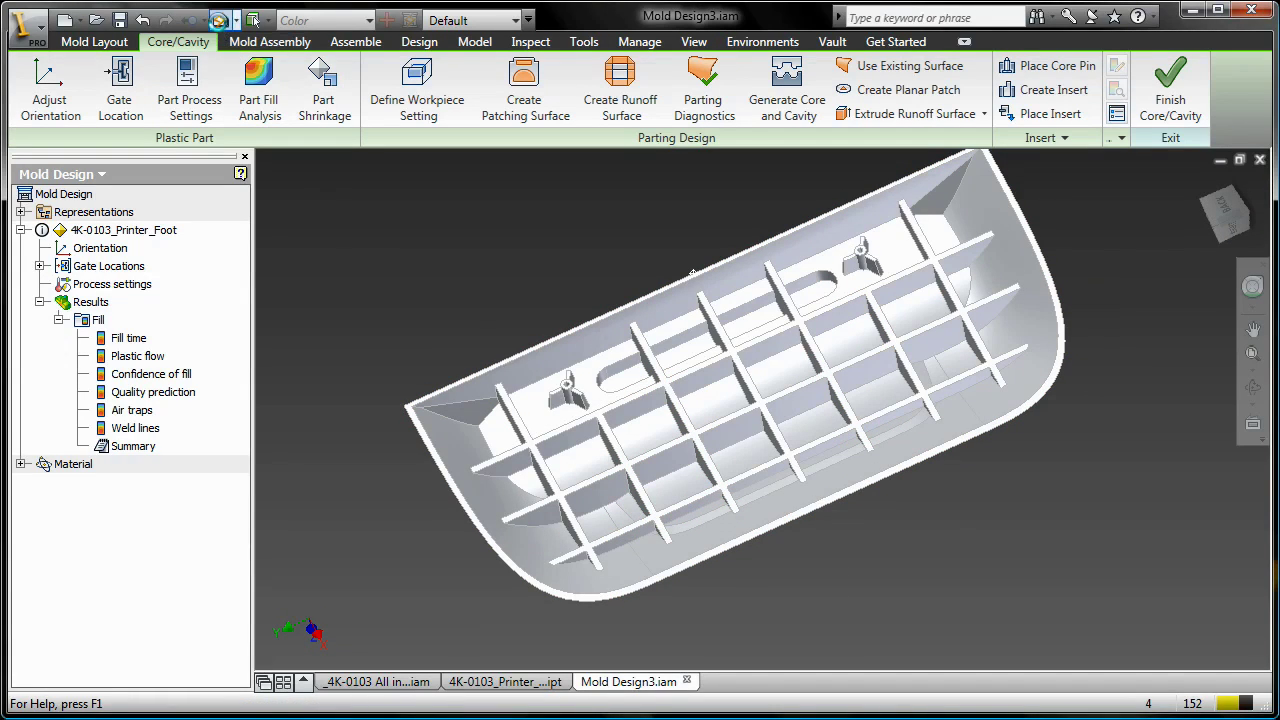
{"action": "left_click", "coordinate": [253, 122]}
{"action": "left_click", "coordinate": [298, 197]}
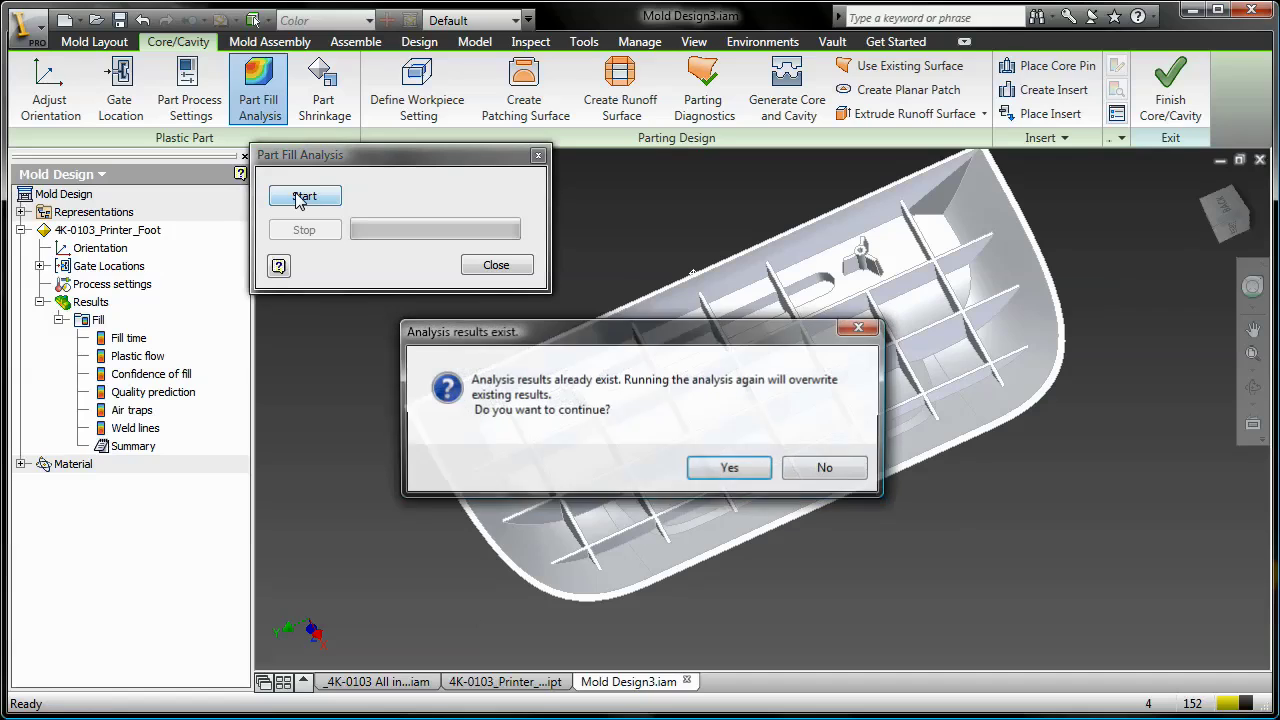
{"action": "left_click", "coordinate": [730, 468]}
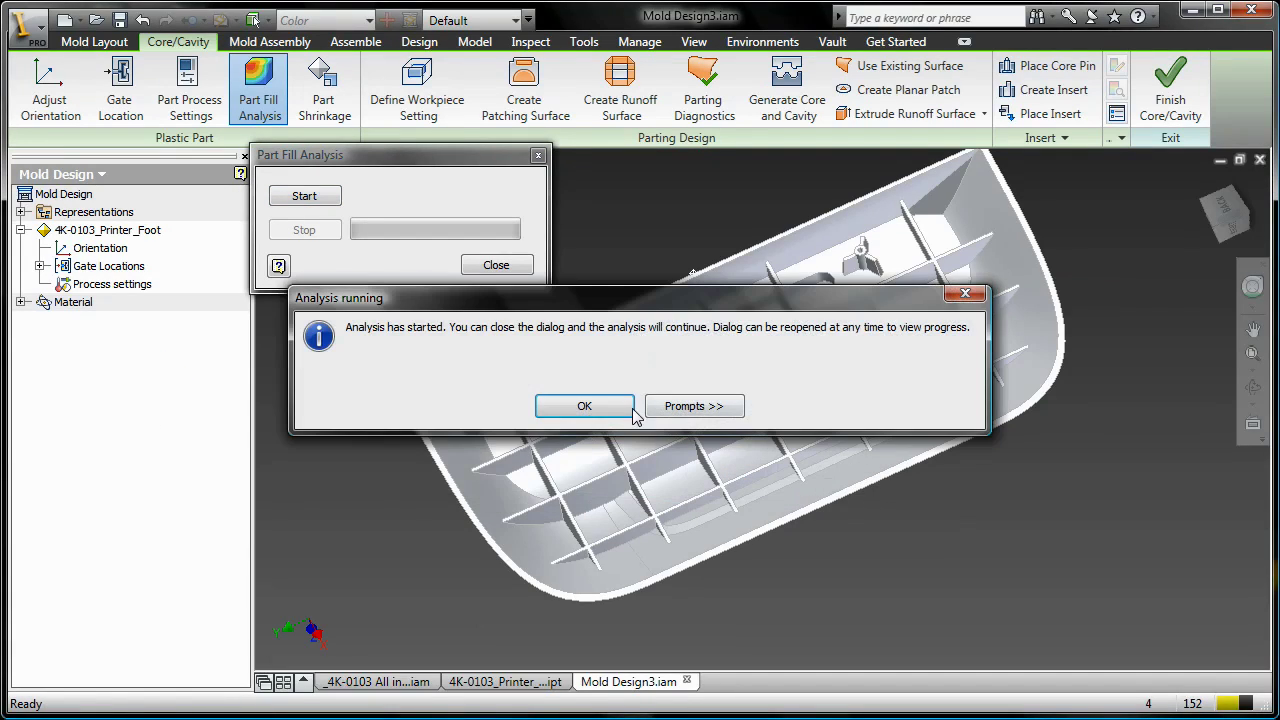
{"action": "left_click", "coordinate": [584, 406]}
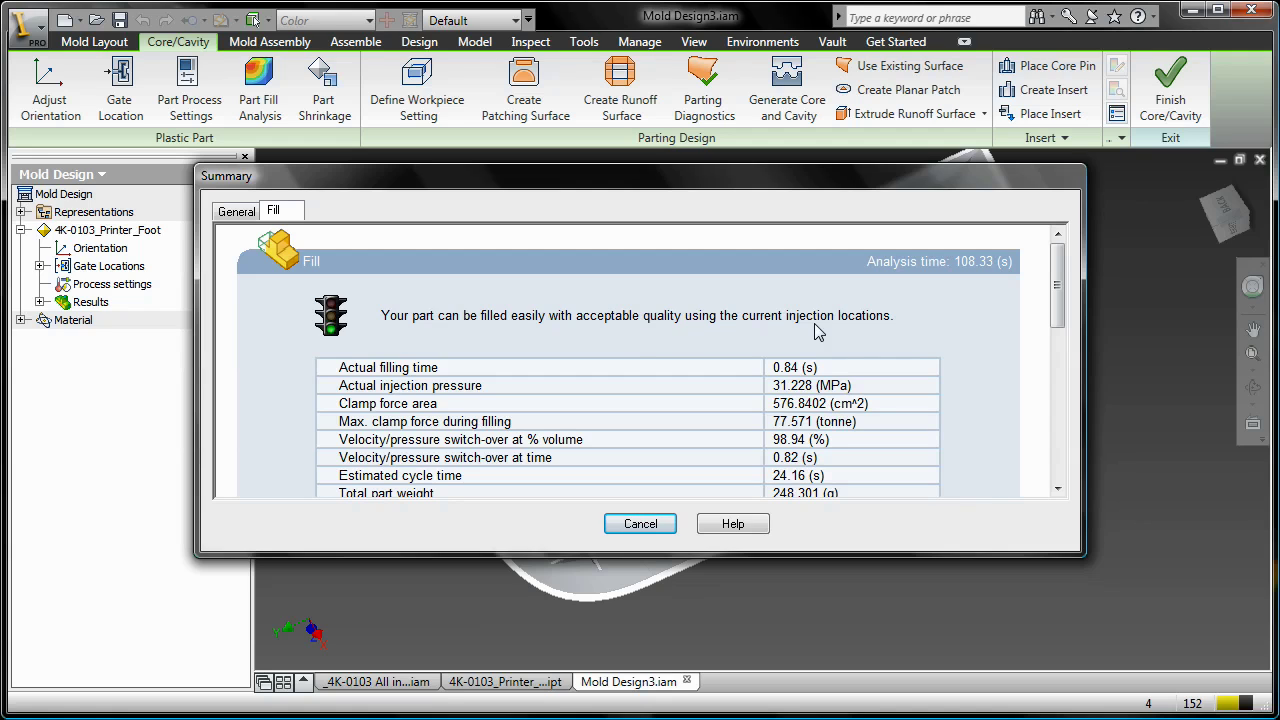
Close the summary, then show and inspect the mostly-high Quality prediction plot
{"action": "left_click", "coordinate": [647, 530]}
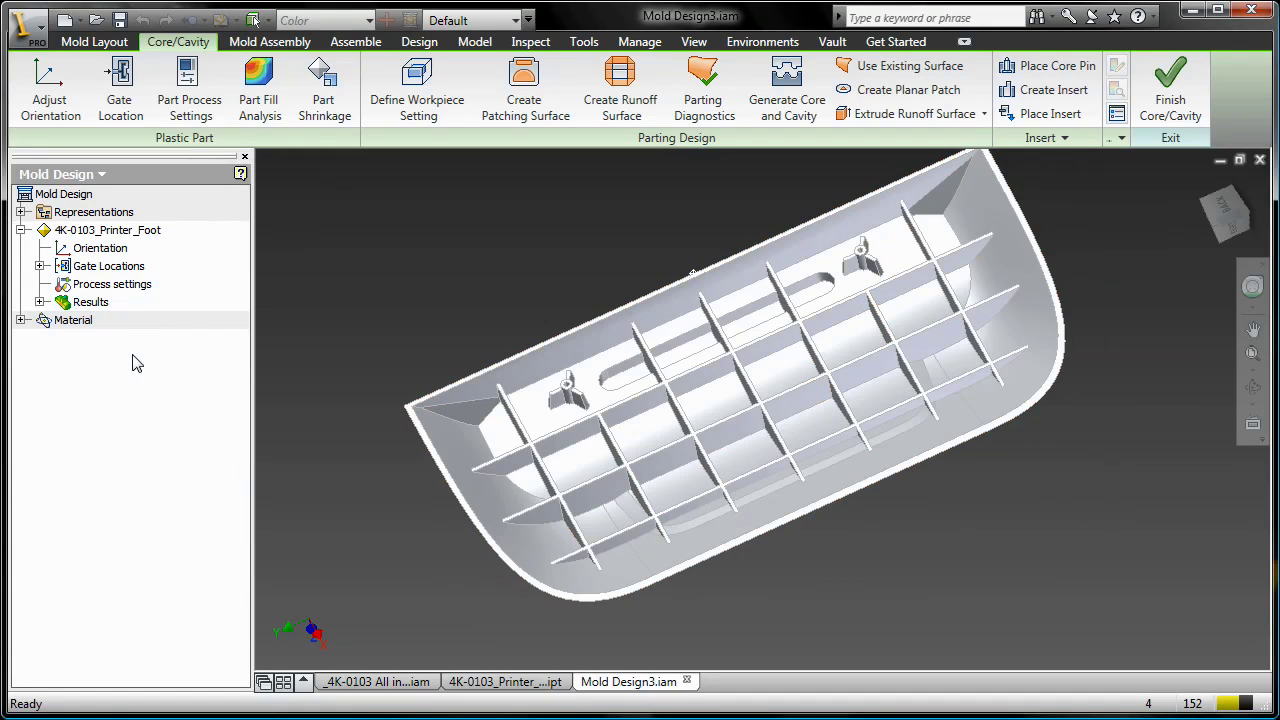
{"action": "left_click", "coordinate": [40, 302]}
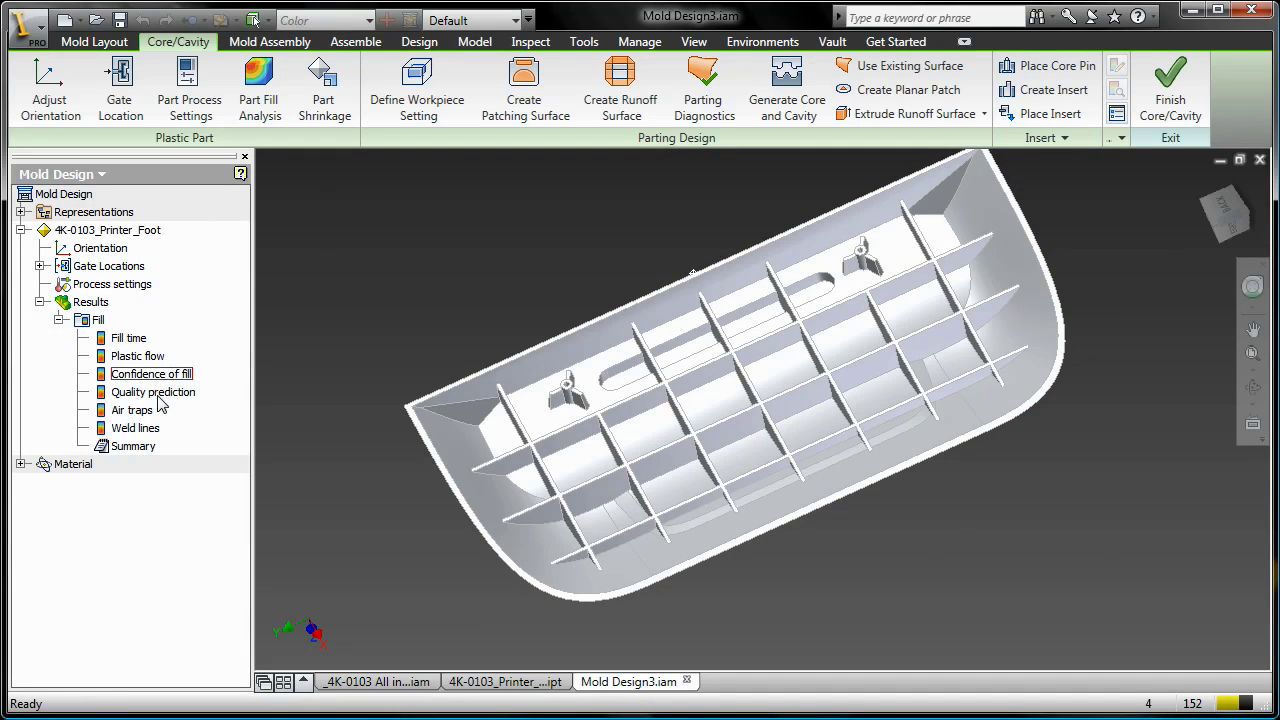
{"action": "double_click", "coordinate": [160, 395]}
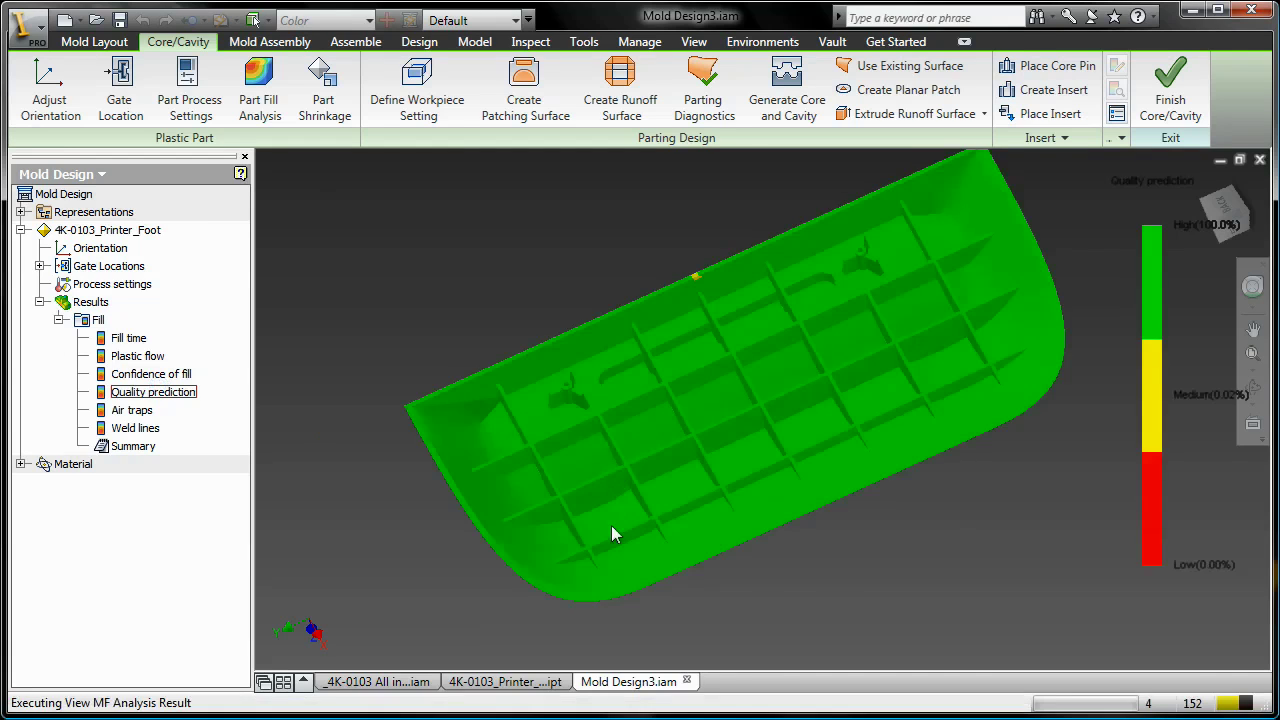
{"action": "mouse_move", "coordinate": [611, 517]}
{"action": "middle_mouse_down", "text": "shift"}
{"action": "mouse_move", "coordinate": [608, 394]}
{"action": "mouse_move", "coordinate": [586, 371]}
{"action": "mouse_move", "coordinate": [514, 380]}
{"action": "mouse_move", "coordinate": [498, 399]}
{"action": "mouse_move", "coordinate": [514, 423]}
{"action": "middle_mouse_up", "text": "shift"}
Display the Air traps result and orbit and zoom in to check it
{"action": "double_click", "coordinate": [129, 412]}
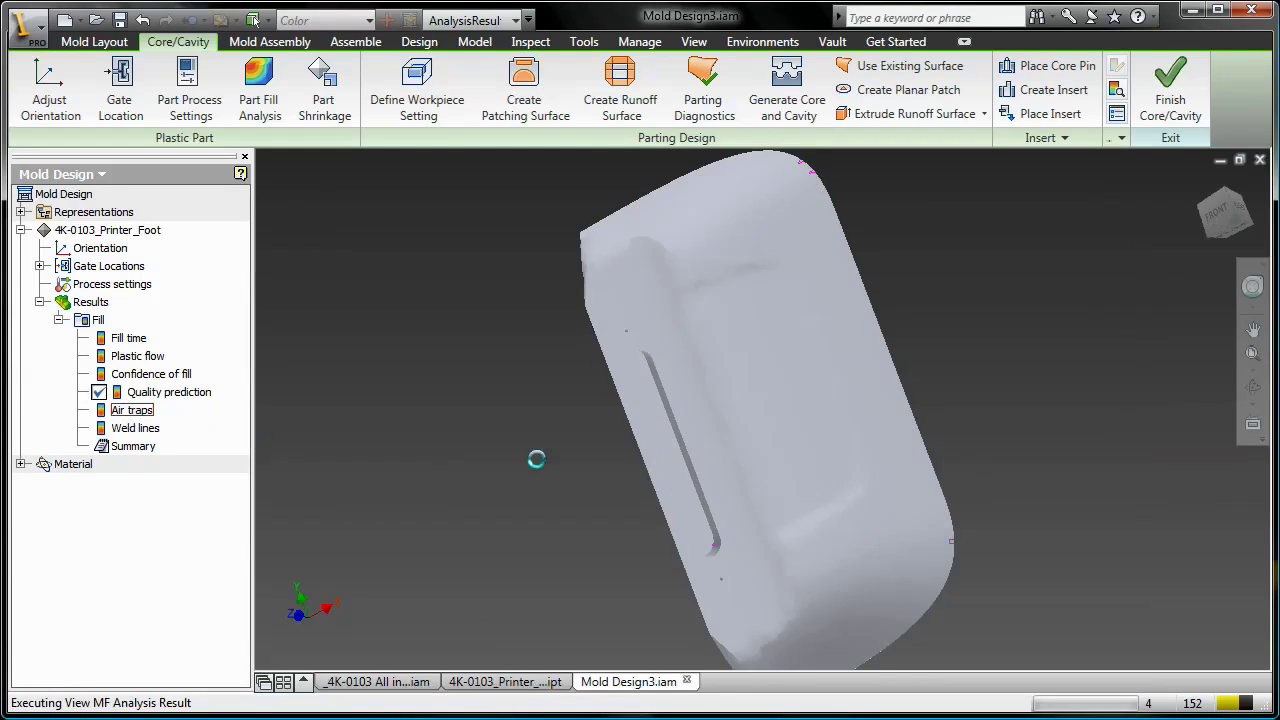
{"action": "mouse_move", "coordinate": [802, 514]}
{"action": "middle_mouse_down", "text": "shift"}
{"action": "mouse_move", "coordinate": [769, 490]}
{"action": "mouse_move", "coordinate": [788, 400]}
{"action": "mouse_move", "coordinate": [582, 375]}
{"action": "mouse_move", "coordinate": [430, 398]}
{"action": "mouse_move", "coordinate": [409, 417]}
{"action": "mouse_move", "coordinate": [439, 426]}
{"action": "middle_mouse_up", "text": "shift"}
{"action": "scroll", "coordinate": [623, 466], "scroll_direction": "up", "scroll_amount": 2}
{"action": "scroll", "coordinate": [680, 457], "scroll_direction": "up", "scroll_amount": 5}
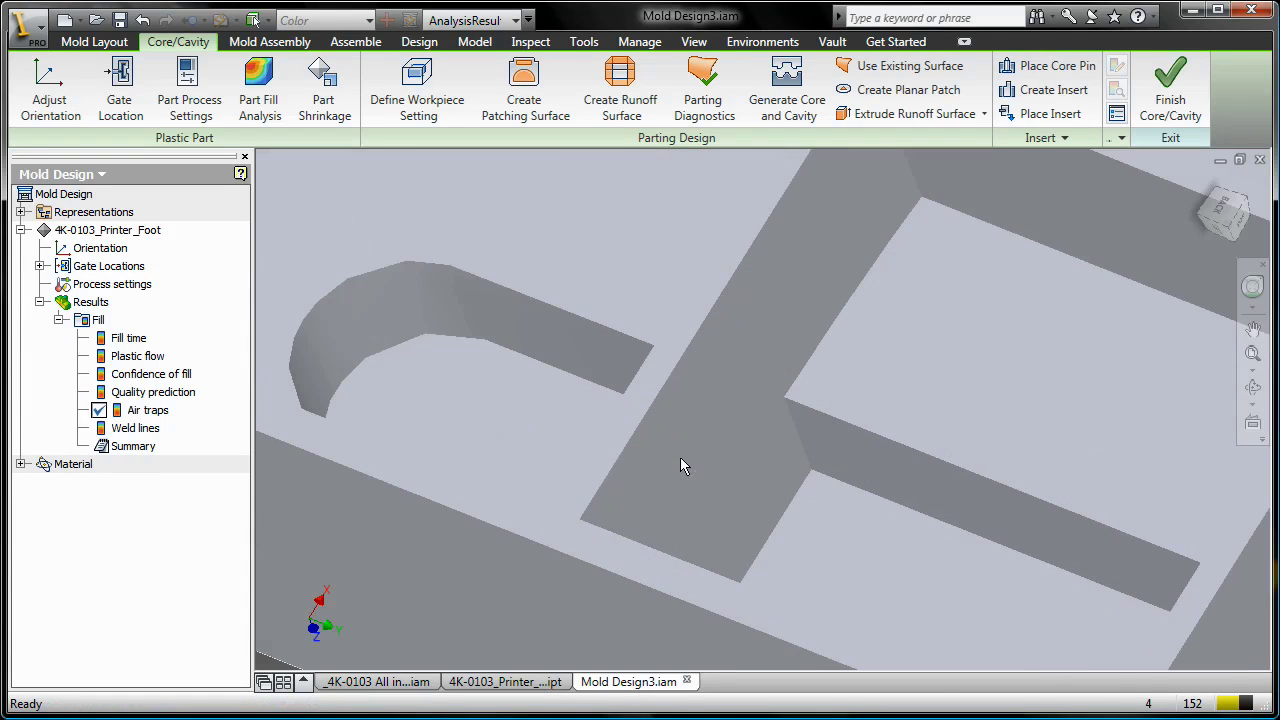
Animate the Fill time result, stepping forward and then playing until the foot is filled
{"action": "double_click", "coordinate": [140, 338]}
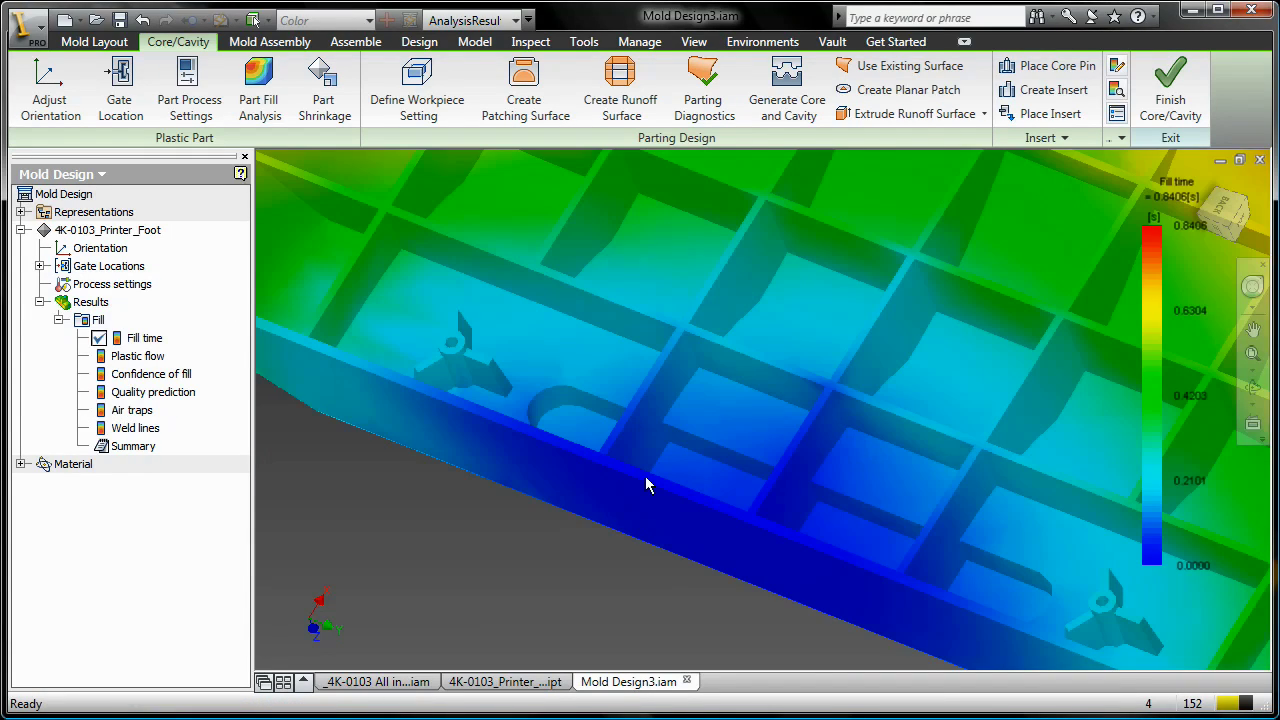
{"action": "left_click", "coordinate": [1118, 137]}
{"action": "left_click", "coordinate": [1170, 167]}
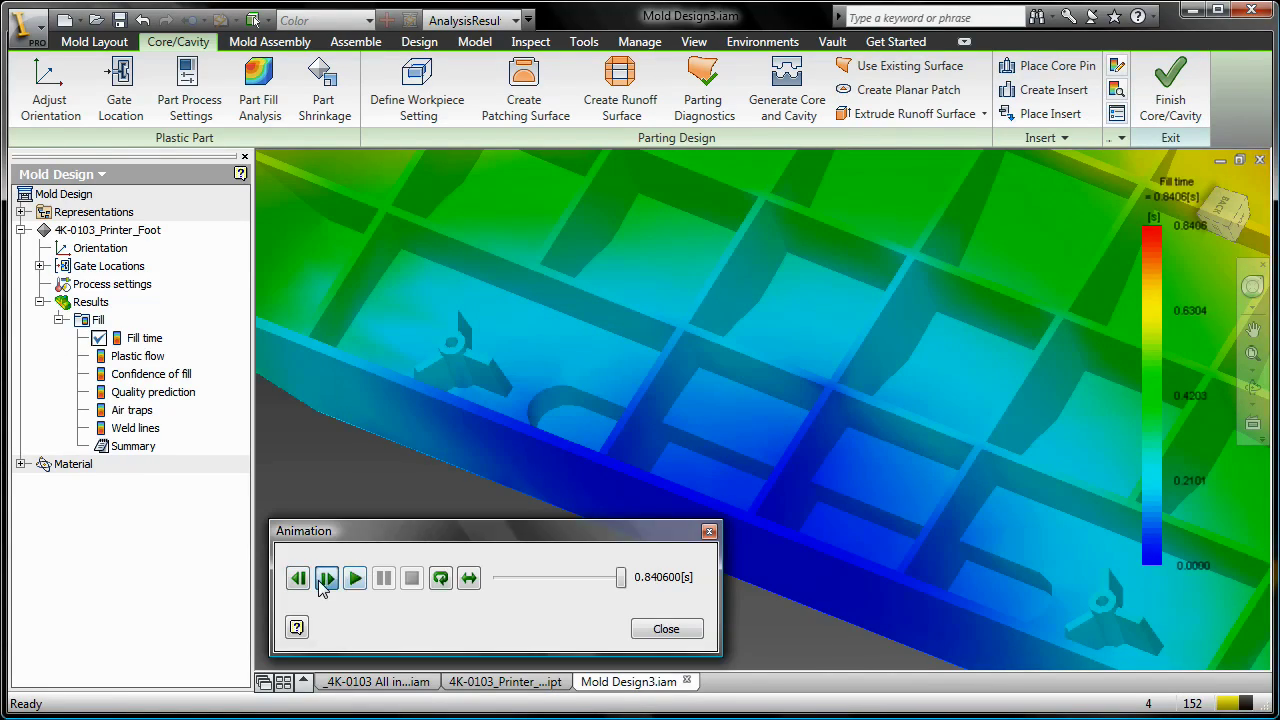
{"action": "left_click", "coordinate": [325, 580]}
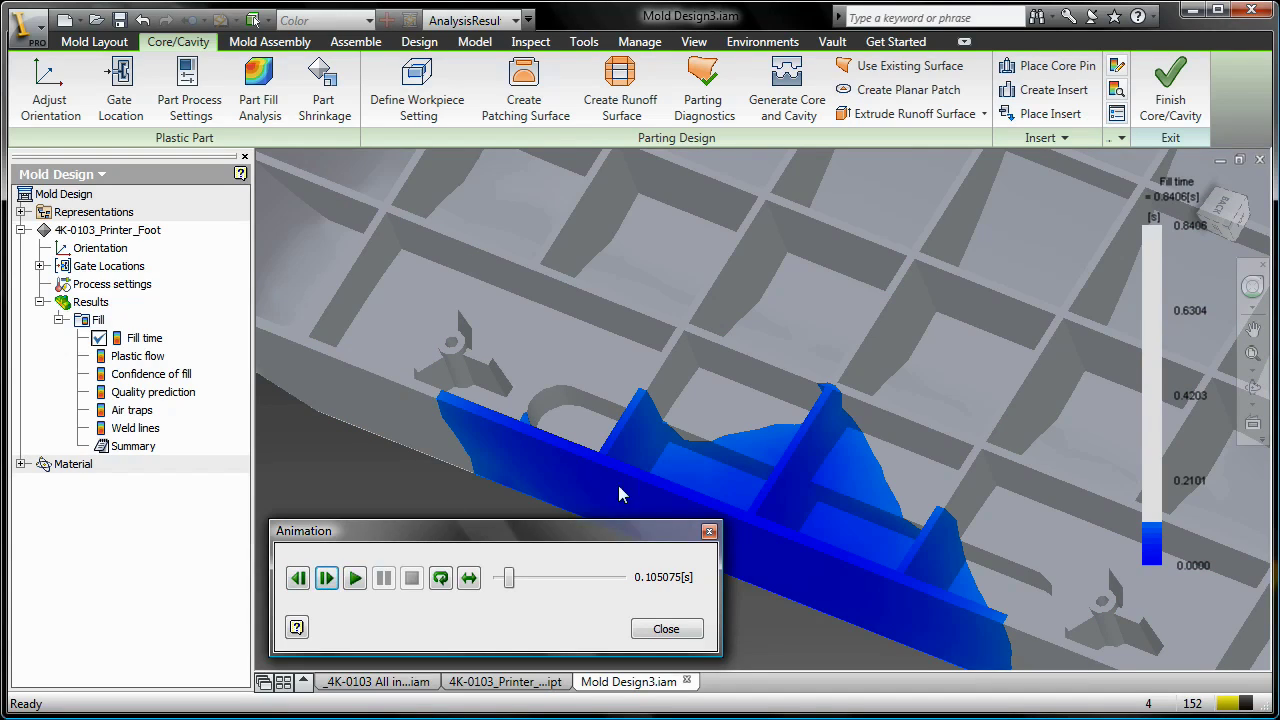
{"action": "left_click", "coordinate": [355, 577]}
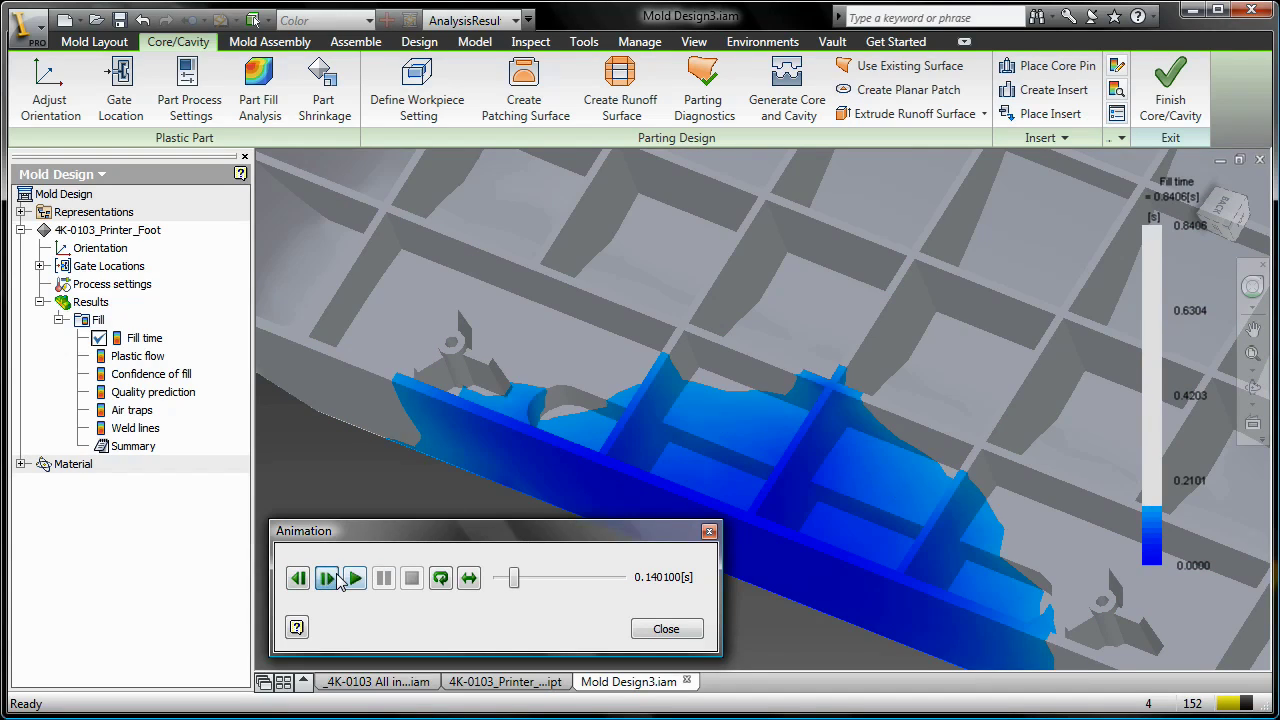
{"action": "scroll", "coordinate": [614, 440], "scroll_direction": "up", "scroll_amount": 3}
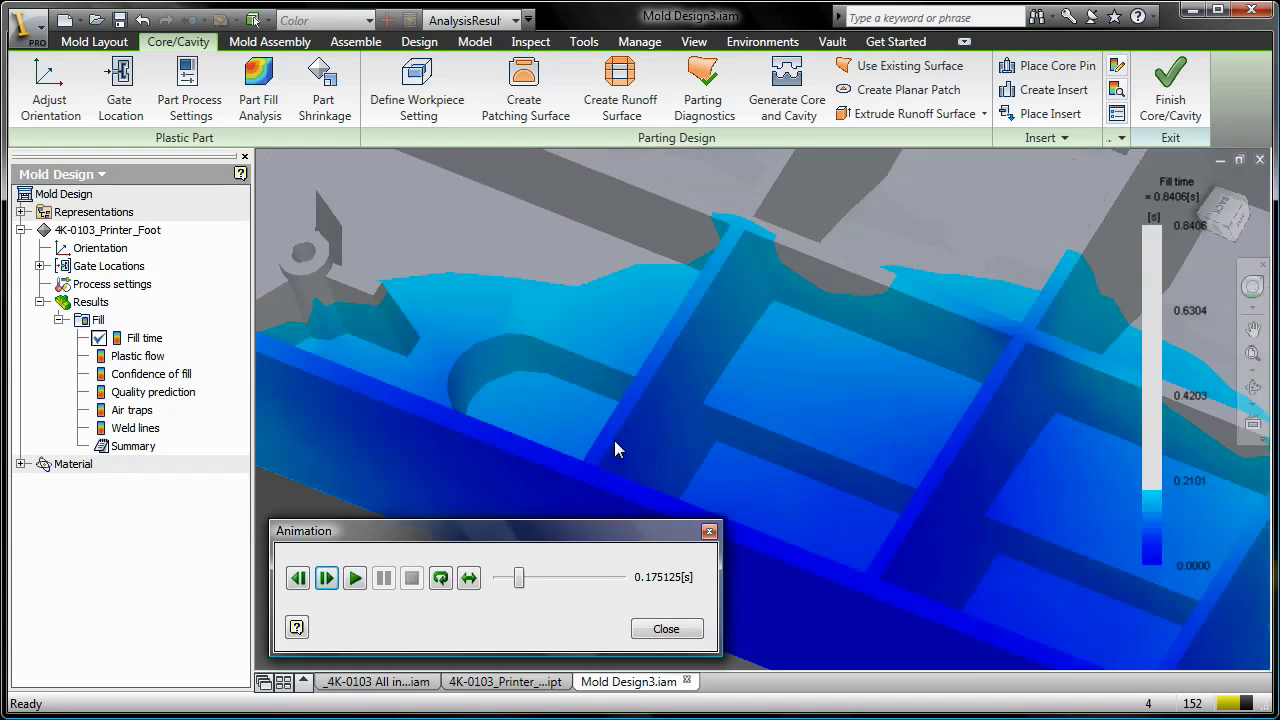
{"action": "scroll", "coordinate": [614, 440], "scroll_direction": "up", "scroll_amount": 3}
{"action": "scroll", "coordinate": [614, 440], "scroll_direction": "down", "scroll_amount": 10}
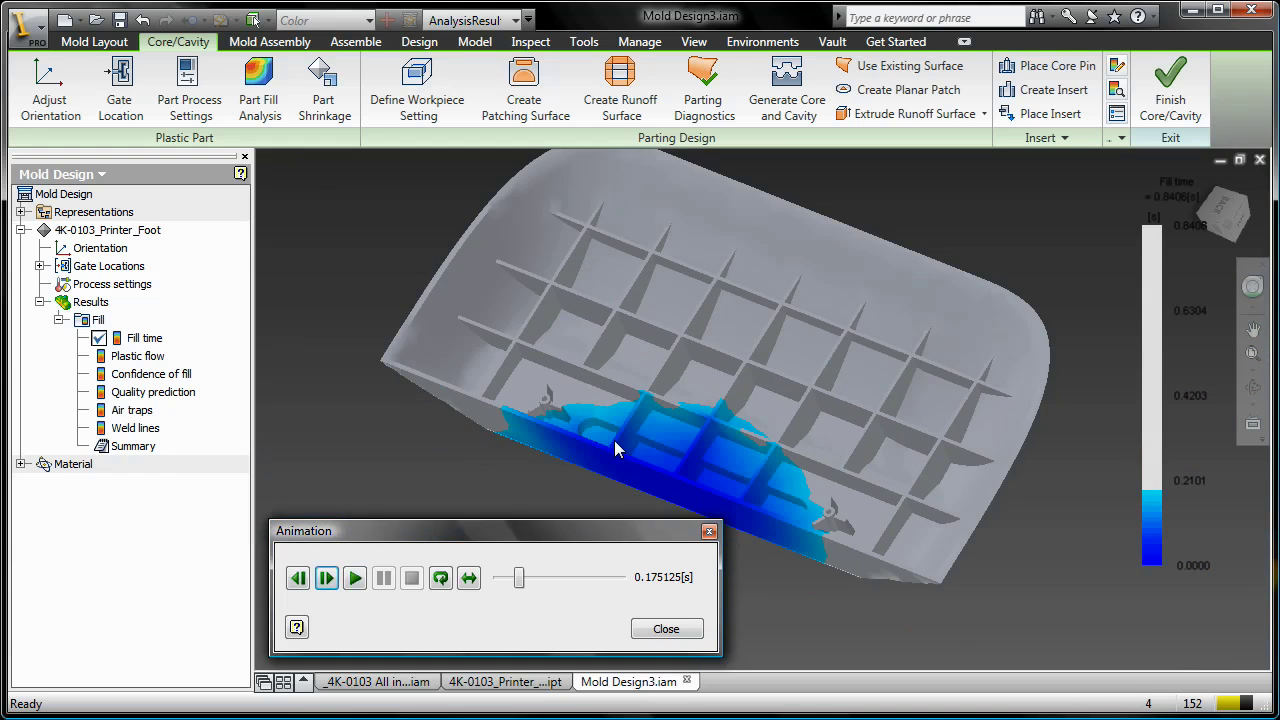
{"action": "left_click", "coordinate": [355, 578]}
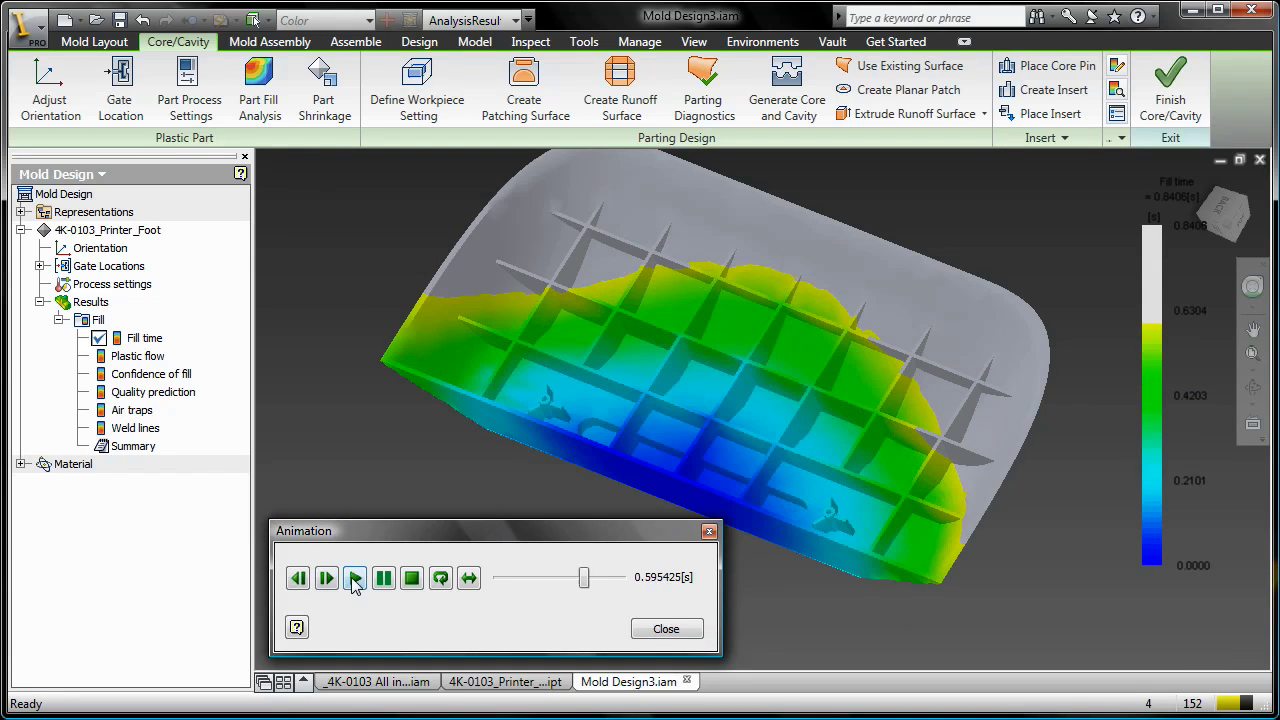